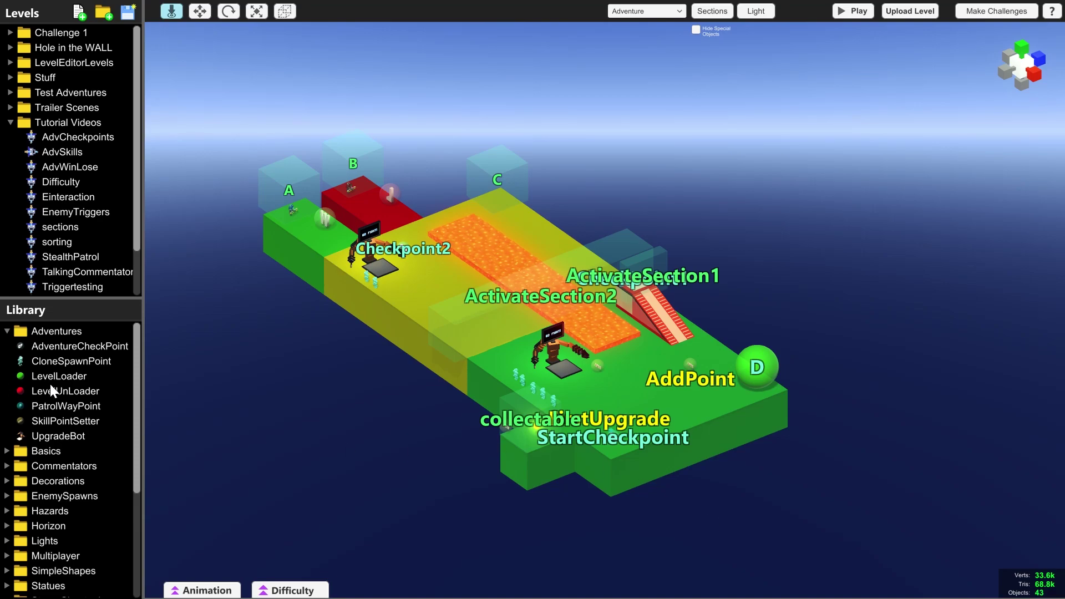
Place LevelLoader and LevelUnLoader spheres beside Checkpoint2, then pan and orbit the view
drag(49, 380, 393, 319)
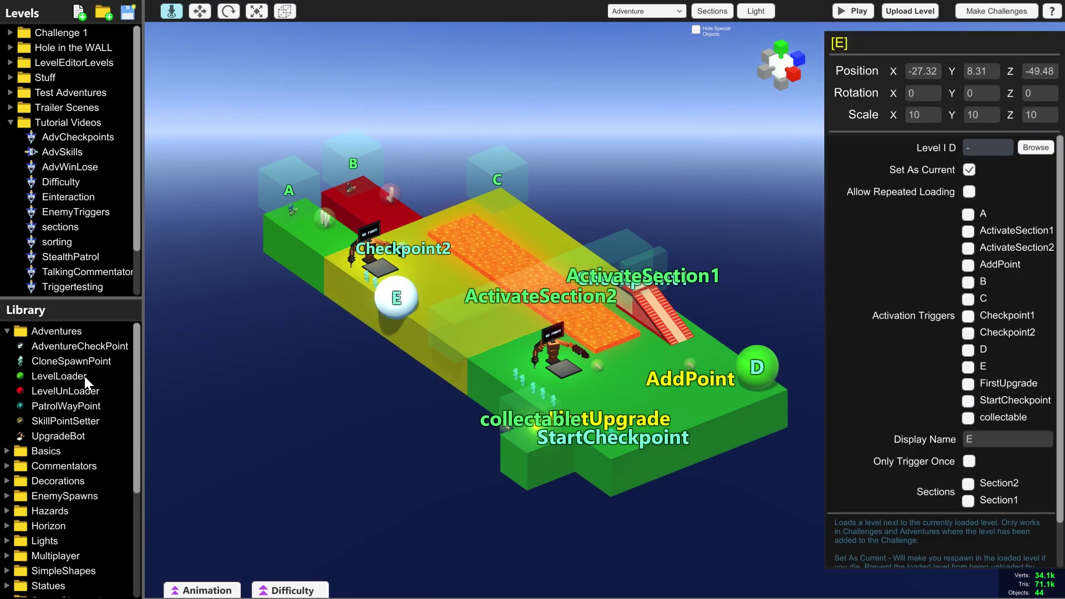
drag(77, 389, 443, 296)
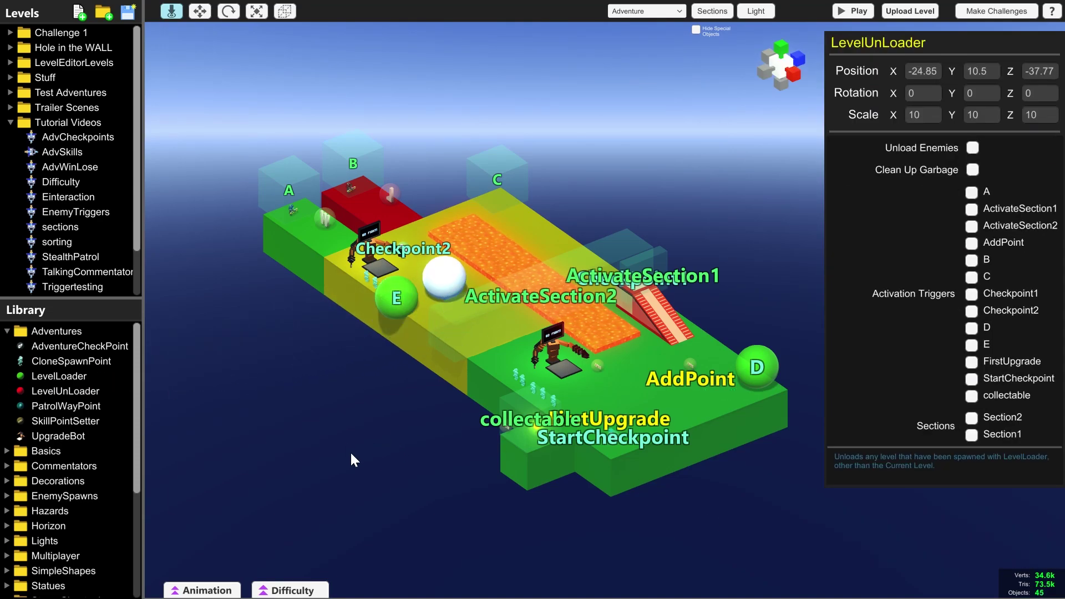
mouse_move(351, 451)
middle_down()
mouse_move(535, 472)
mouse_move(452, 447)
mouse_move(342, 463)
mouse_move(335, 441)
mouse_move(492, 445)
middle_up()
key(d)
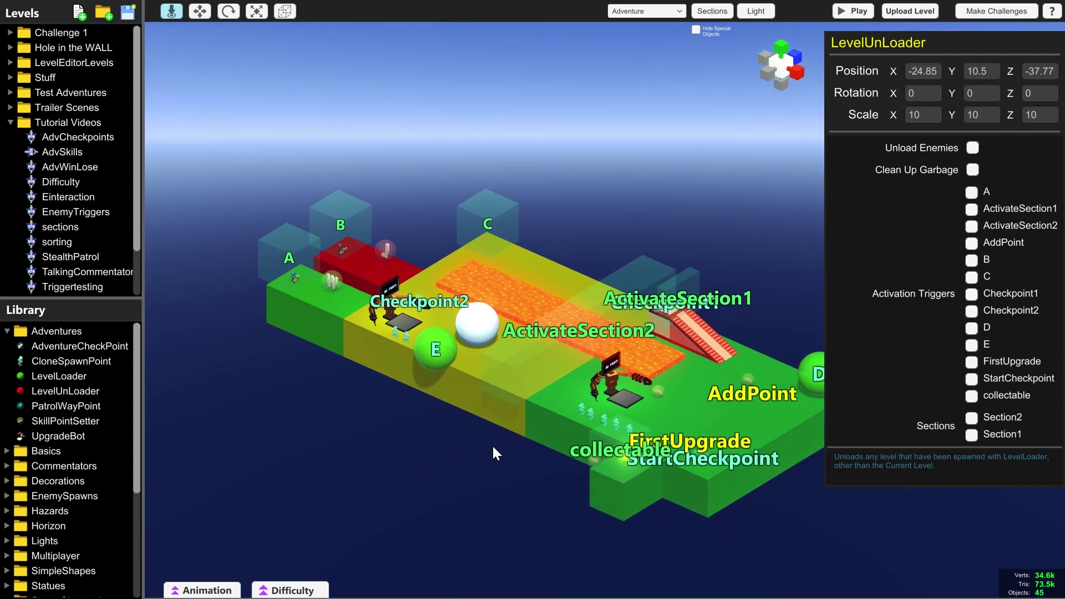
key(d)
mouse_move(492, 444)
middle_down()
mouse_move(465, 485)
mouse_move(412, 477)
mouse_move(337, 319)
mouse_move(560, 444)
mouse_move(744, 471)
mouse_move(623, 499)
mouse_move(661, 547)
mouse_move(416, 476)
middle_up()
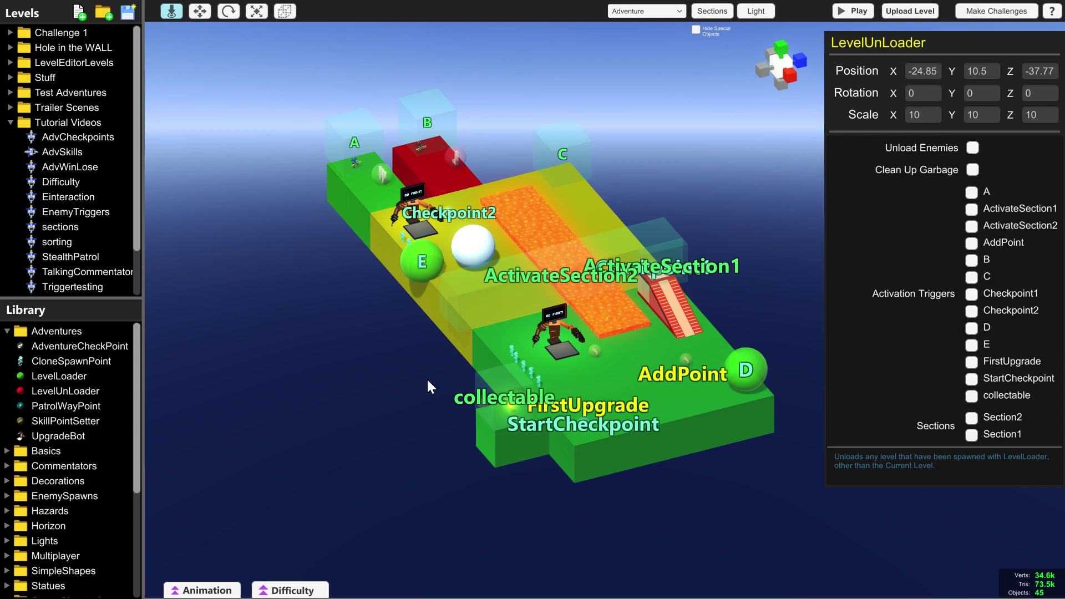
key(d)
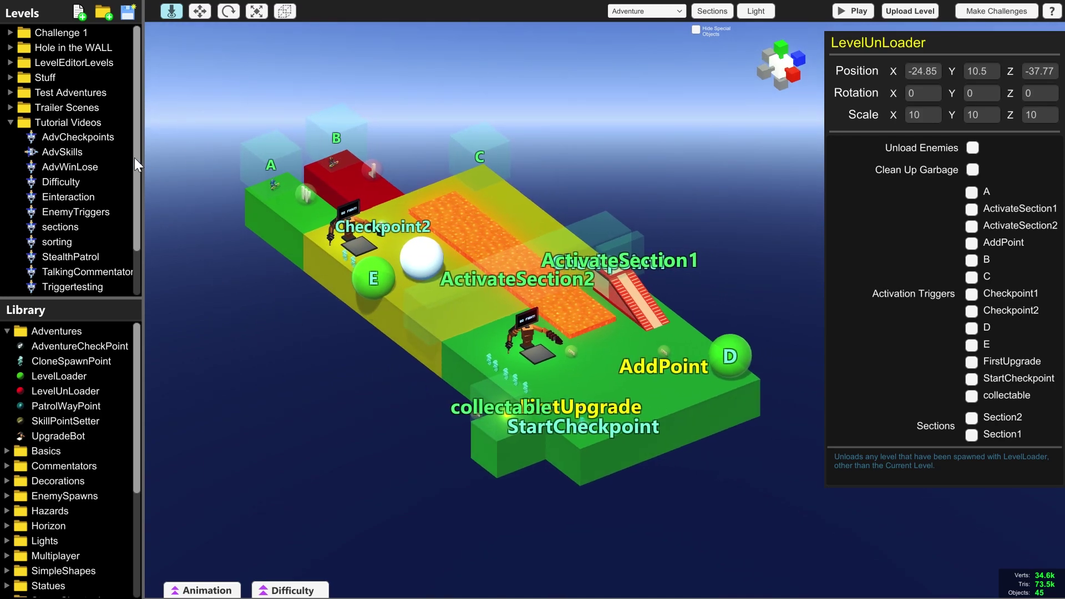
Create a new Adventure-type level, begin renaming it, and expand Library > Basics
click(82, 16)
click(658, 12)
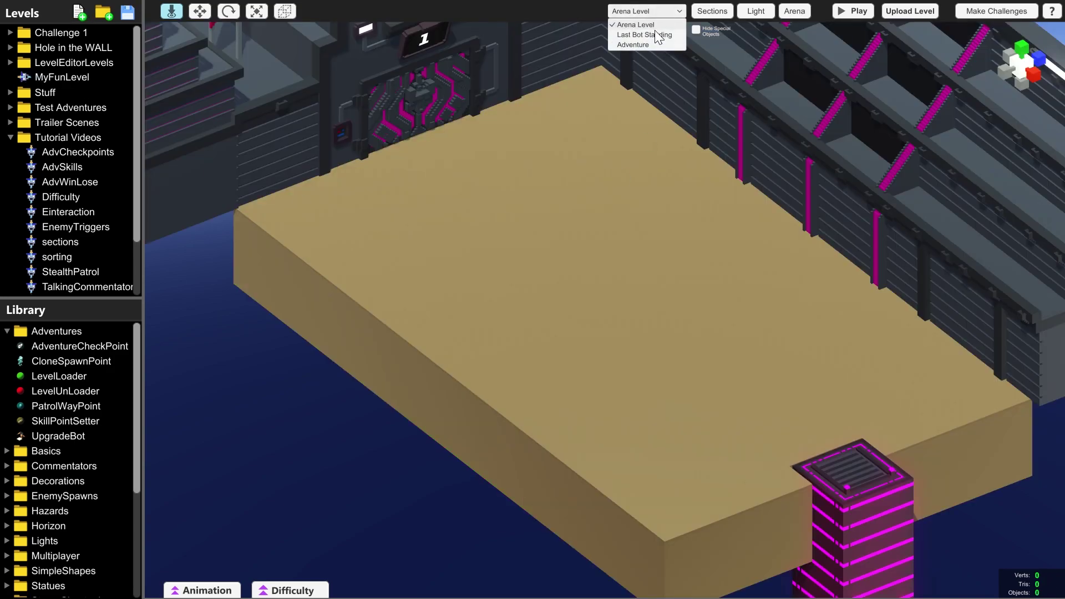
click(655, 44)
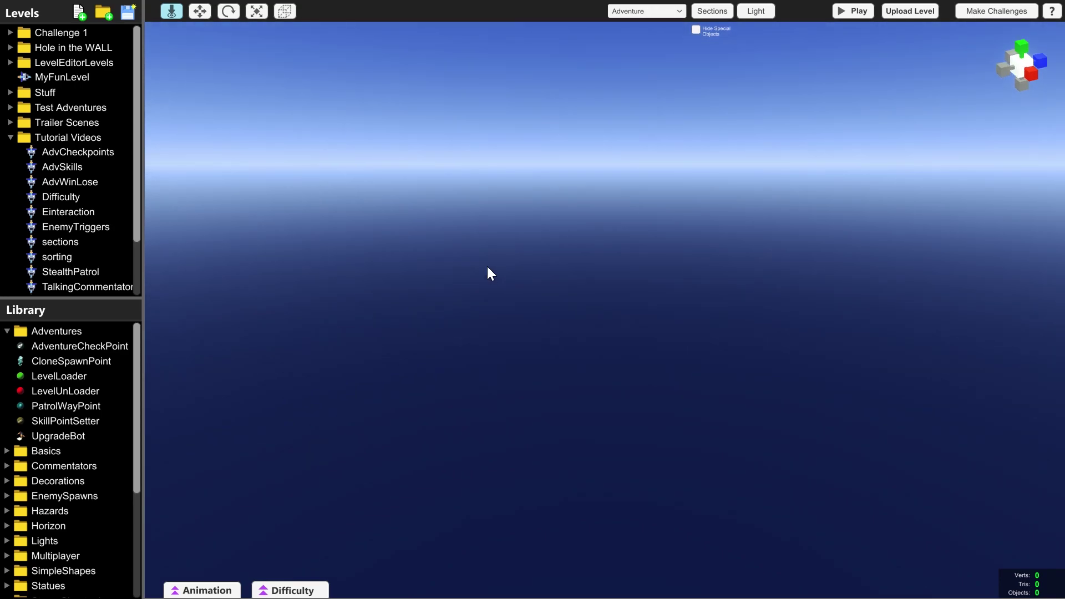
double_click(52, 76)
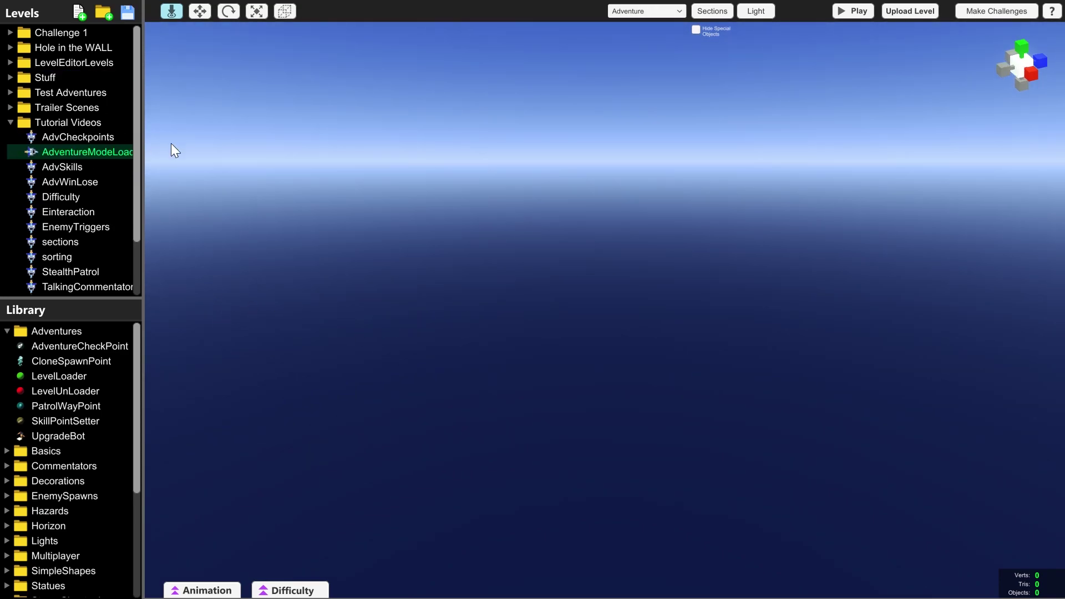
middle_drag(170, 150, 488, 333)
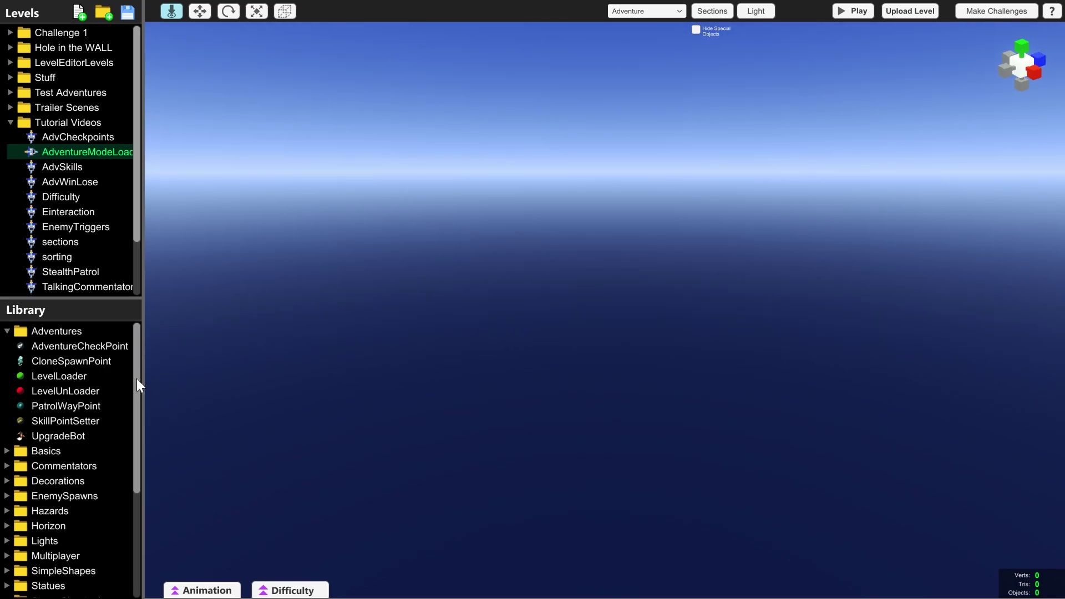
scroll(100, 392, down, 1)
click(6, 405)
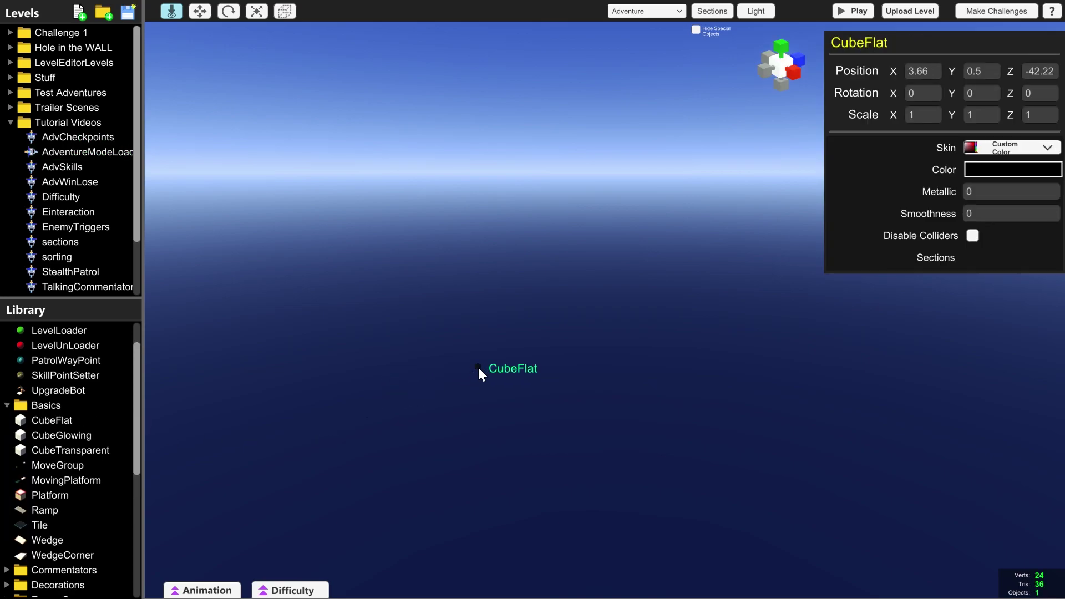
Place a CubeFlat, scale it into a tall column, and colour it red
drag(40, 418, 497, 362)
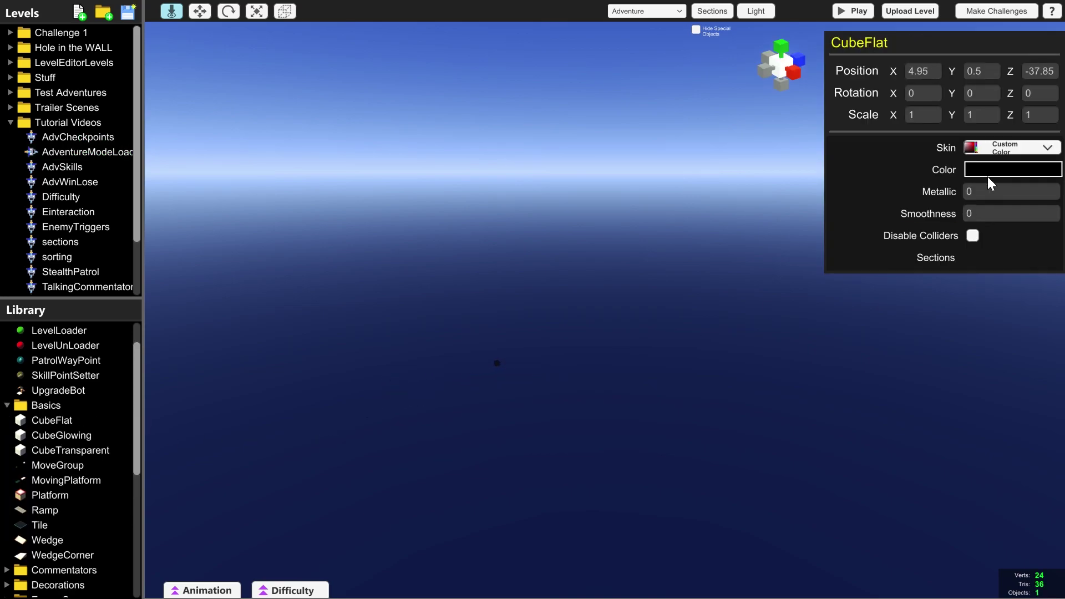
click(257, 11)
mouse_move(497, 363)
mouse_down()
mouse_move(495, 283)
mouse_move(470, 275)
mouse_move(506, 267)
mouse_move(569, 291)
mouse_up()
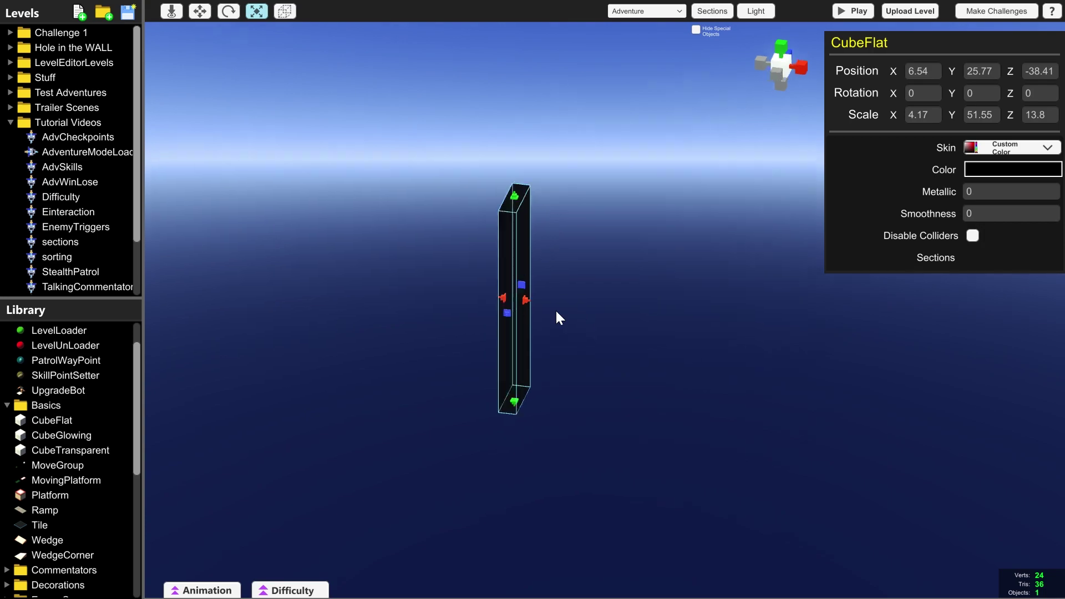
click(1013, 169)
Move the red pillar along X toward negative X and along Z into position
click(1045, 197)
key(w)
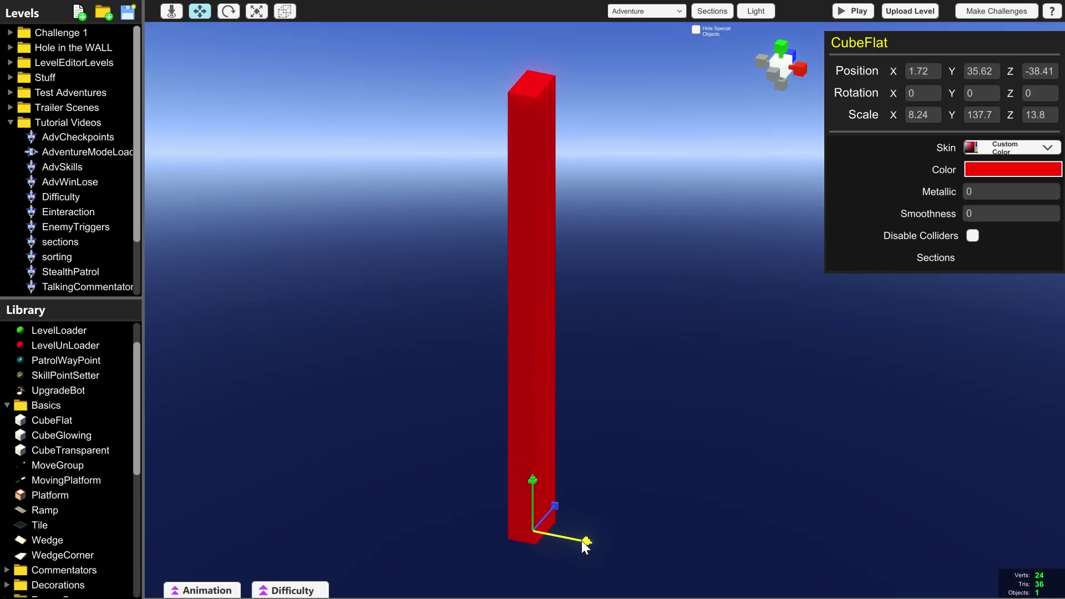
mouse_move(581, 540)
mouse_down()
mouse_move(566, 539)
mouse_move(589, 539)
mouse_up()
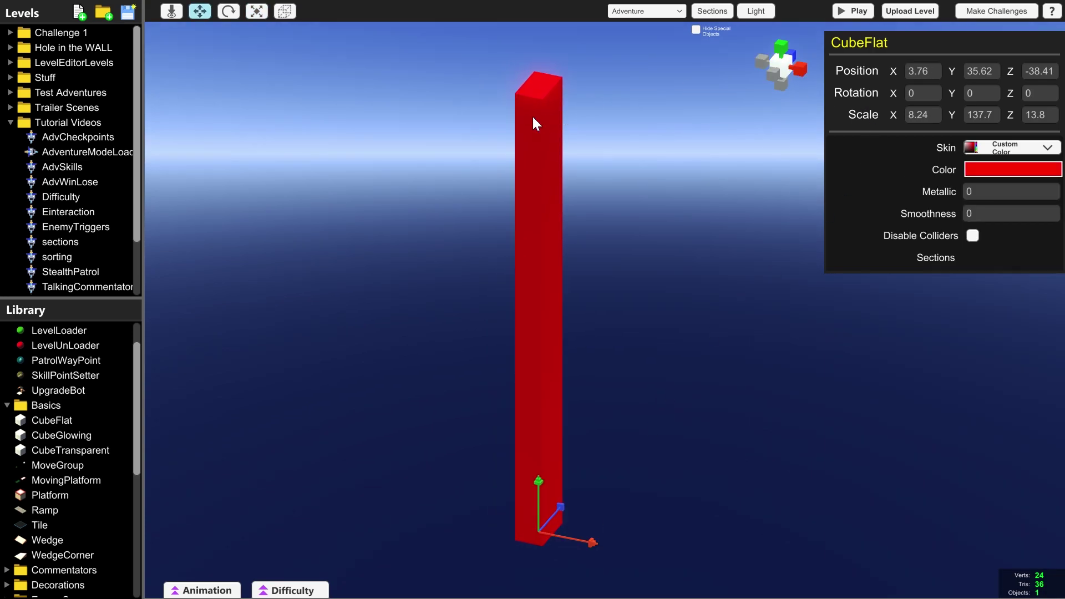
drag(538, 488, 539, 484)
mouse_move(539, 486)
middle_down()
mouse_move(631, 391)
mouse_move(580, 426)
middle_up()
drag(569, 523, 568, 525)
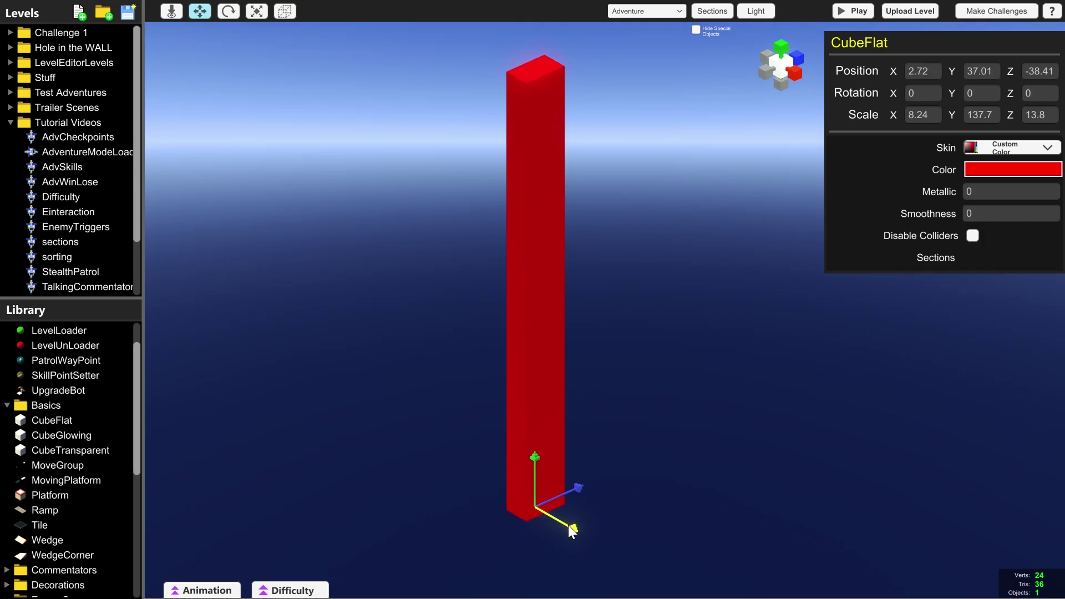
mouse_move(420, 418)
middle_down()
mouse_move(580, 436)
mouse_move(535, 492)
mouse_move(475, 482)
mouse_move(497, 482)
middle_up()
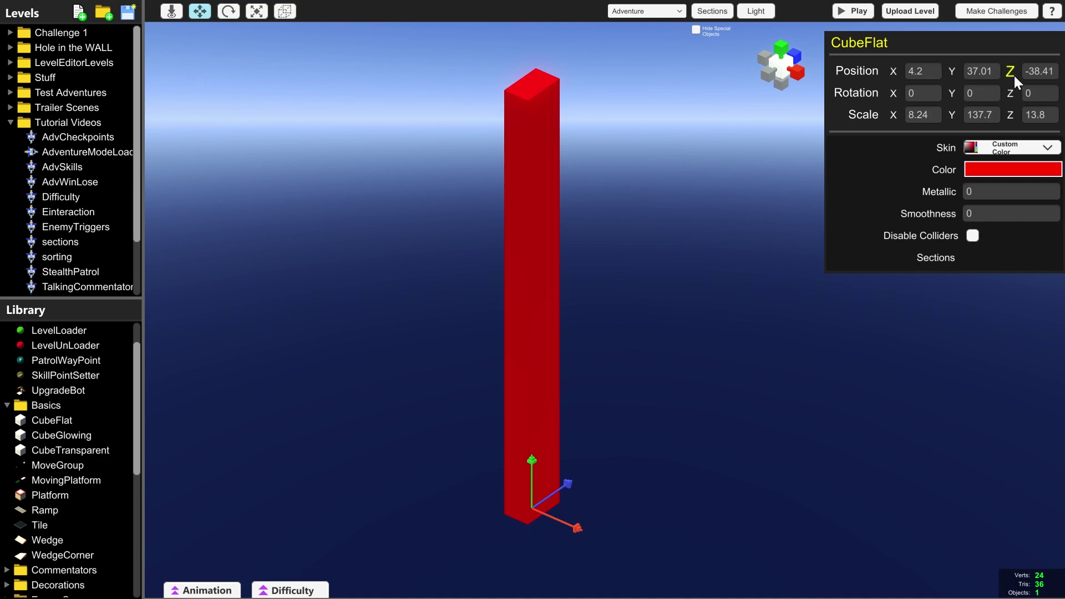
drag(574, 524, 548, 484)
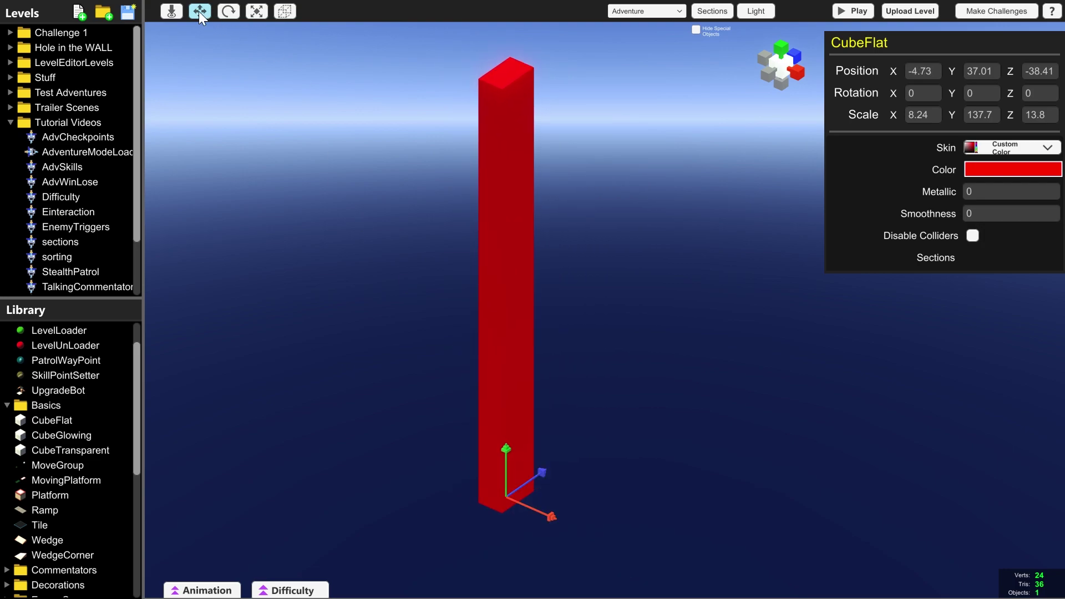
mouse_move(541, 474)
mouse_down()
mouse_move(524, 441)
mouse_move(638, 381)
mouse_up()
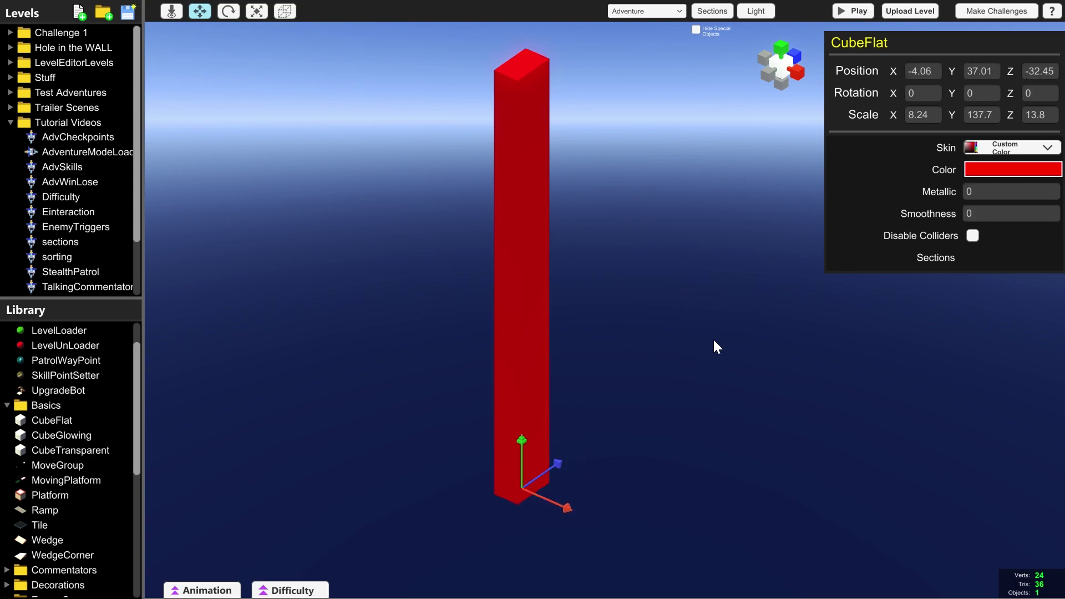
mouse_move(713, 347)
middle_down()
mouse_move(606, 345)
mouse_move(506, 281)
mouse_move(735, 356)
mouse_move(768, 398)
mouse_move(853, 305)
middle_up()
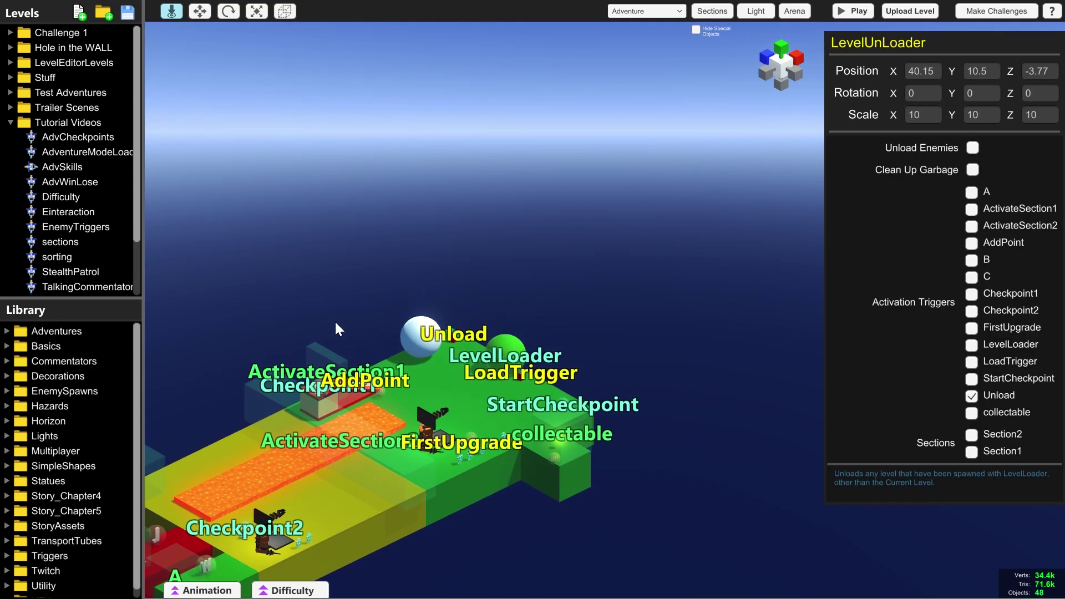
Check the new adventure level's red pillar, then open AdvSkills and focus on its platform
click(84, 155)
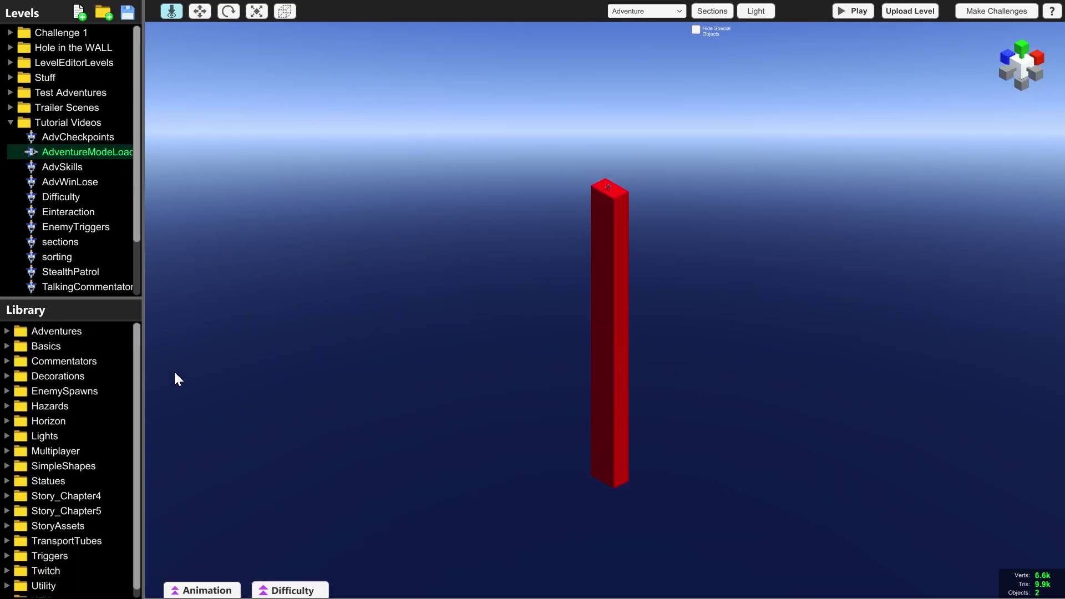
click(601, 223)
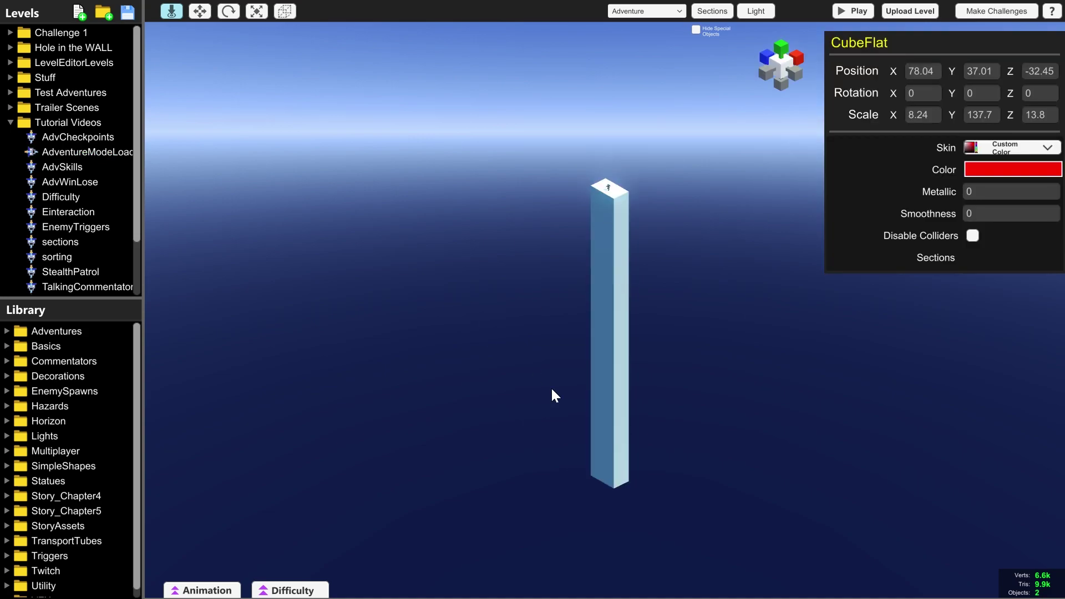
click(65, 169)
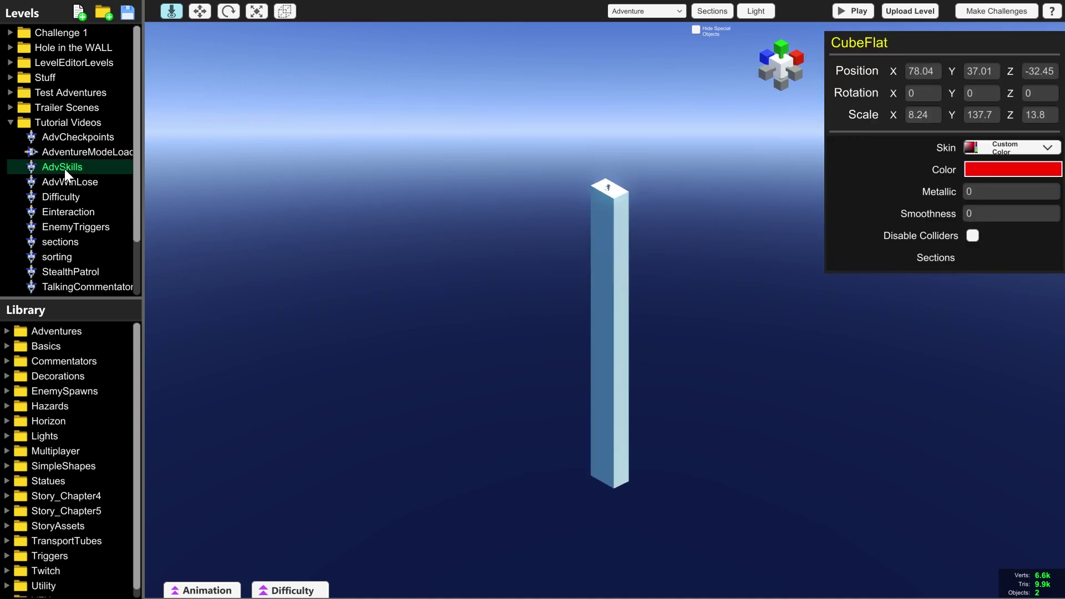
click(513, 432)
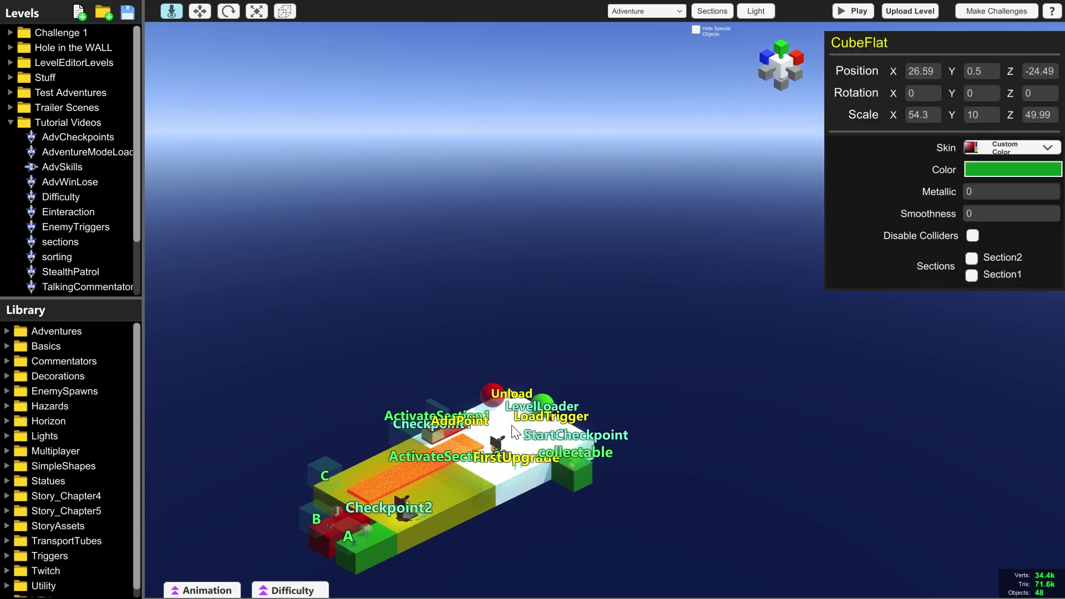
key(f)
mouse_move(635, 394)
middle_down()
mouse_move(717, 497)
mouse_move(608, 518)
middle_up()
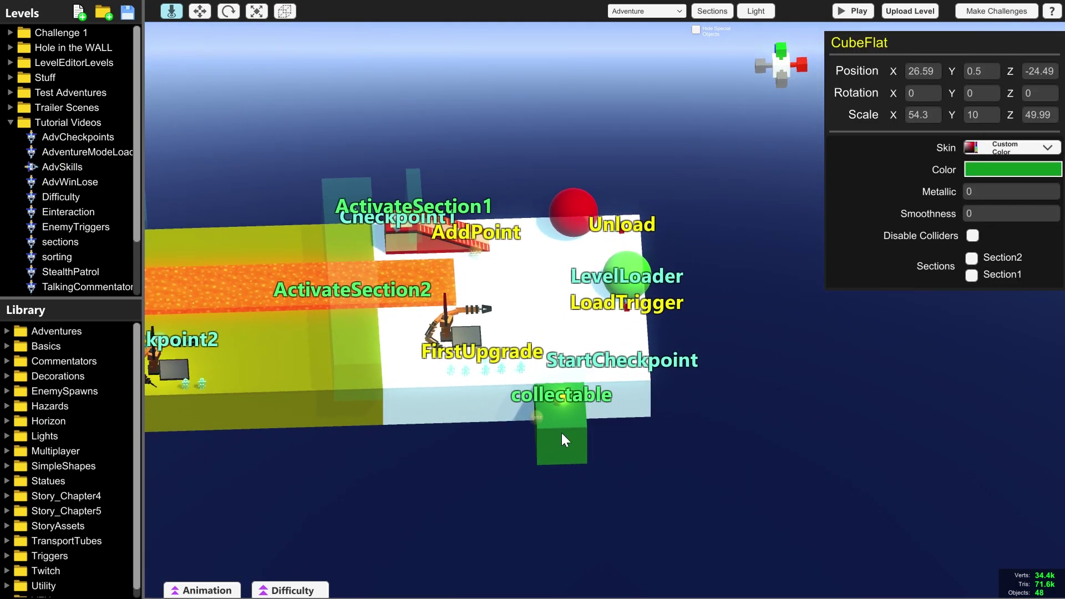
Open Adventure Mode Loading Level and select its platform and the red pillar
click(77, 150)
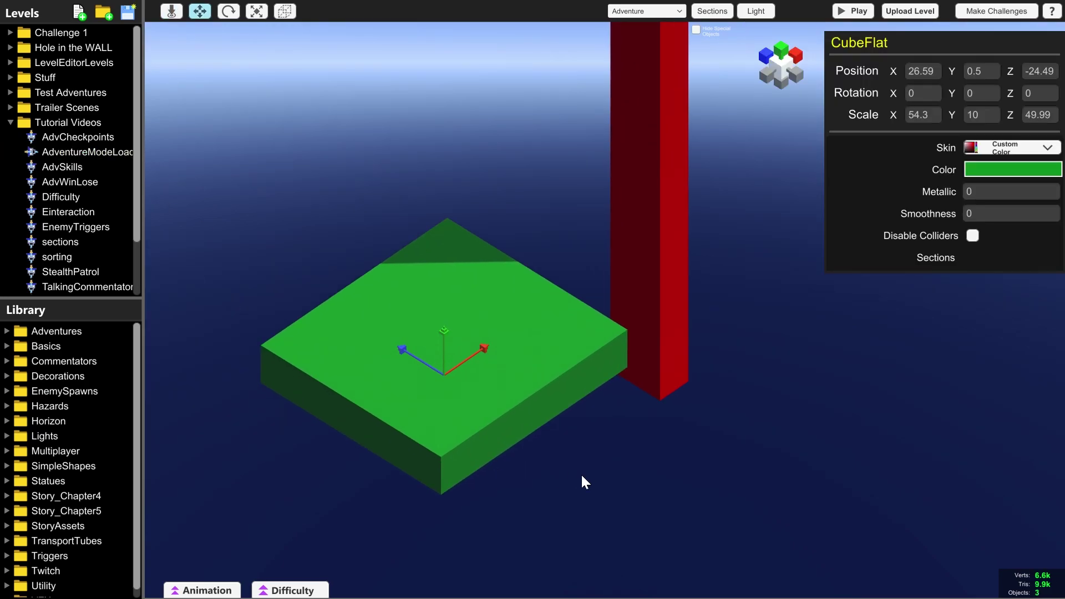
click(678, 455)
click(540, 314)
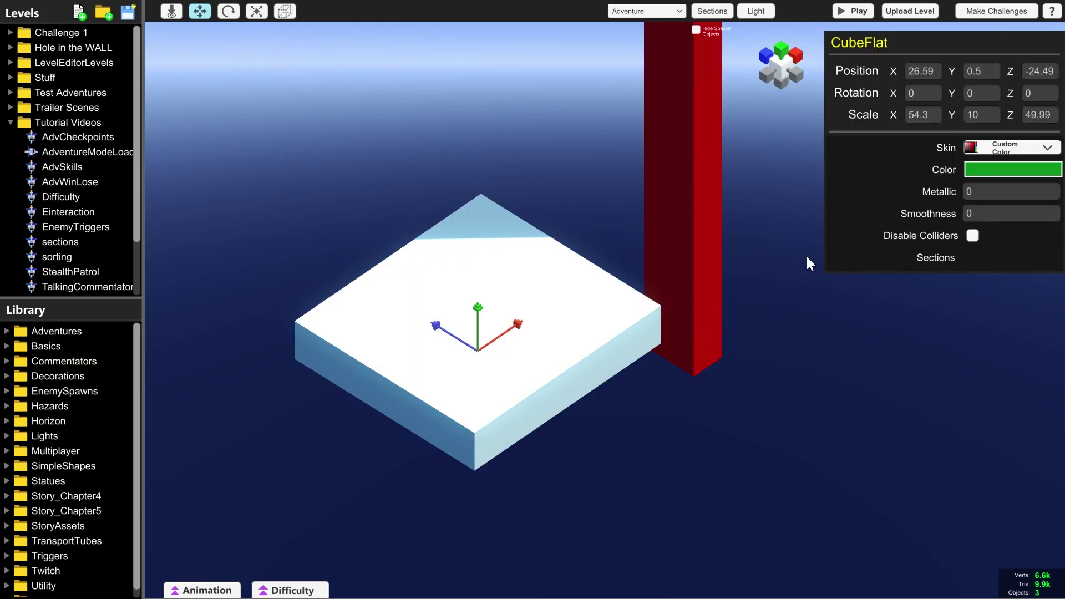
mouse_move(691, 409)
middle_down()
mouse_move(843, 434)
mouse_move(697, 361)
mouse_move(763, 271)
mouse_move(569, 211)
middle_up()
click(528, 215)
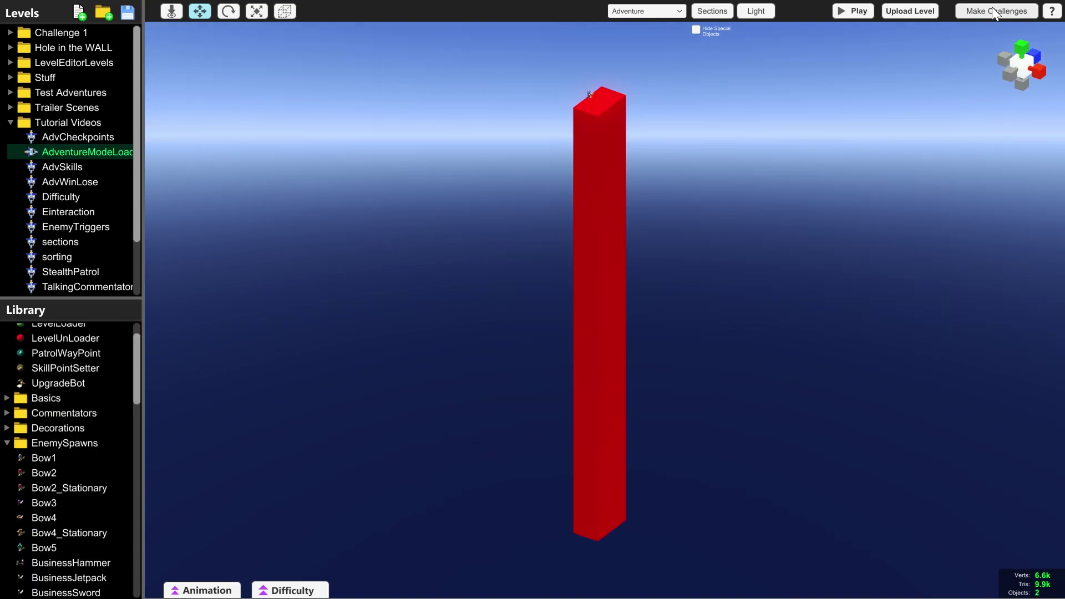
Create a new challenge titled 'Load Level Tutorial' with a description
click(991, 11)
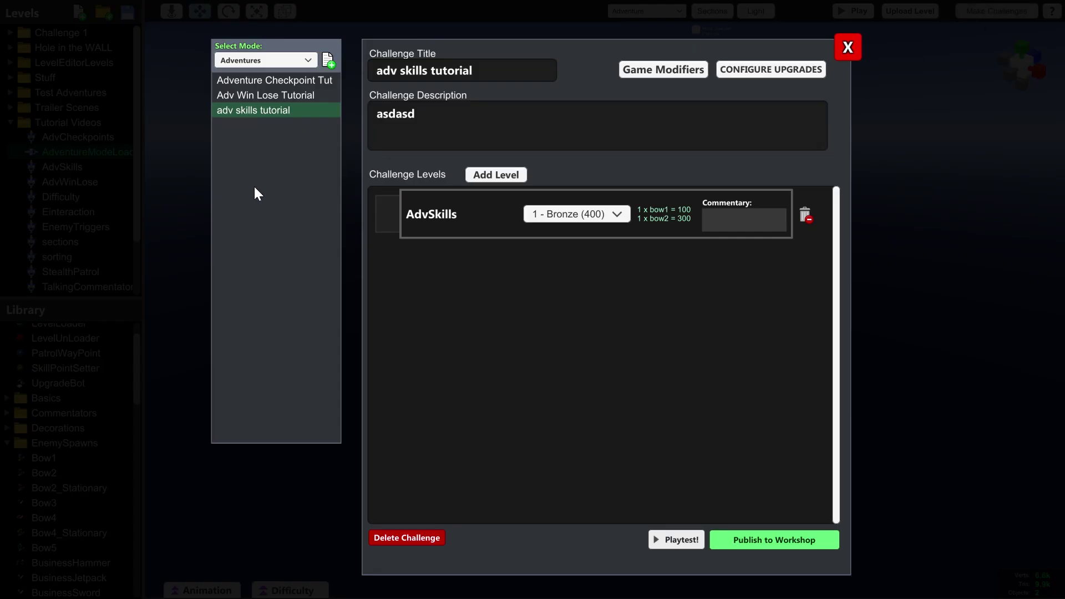
click(329, 60)
click(447, 75)
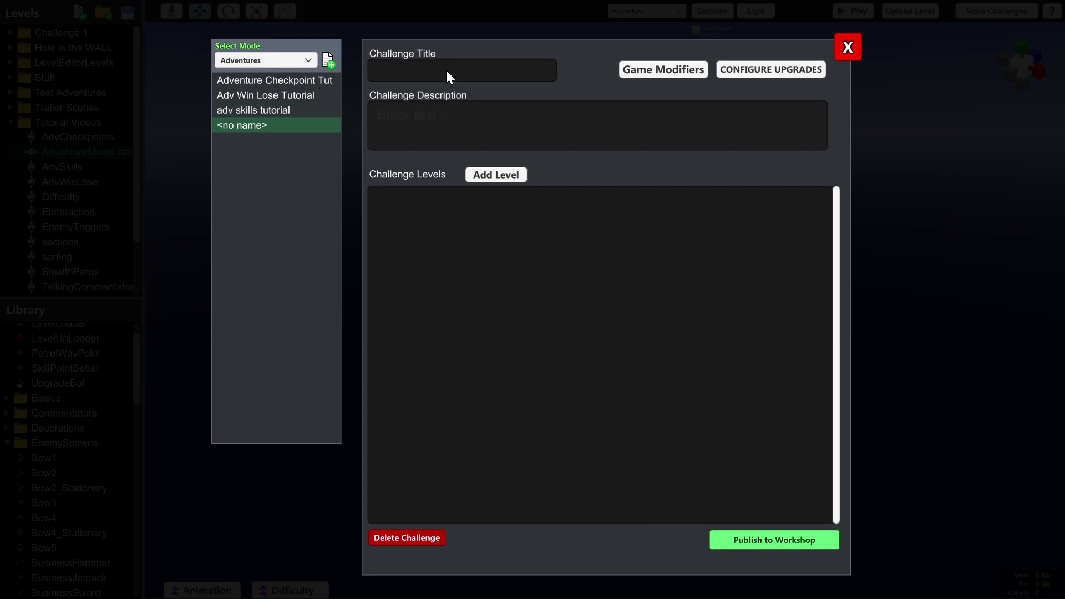
text(Load Level Tutorial)
key(Tab)
text(asdasdasdasd)
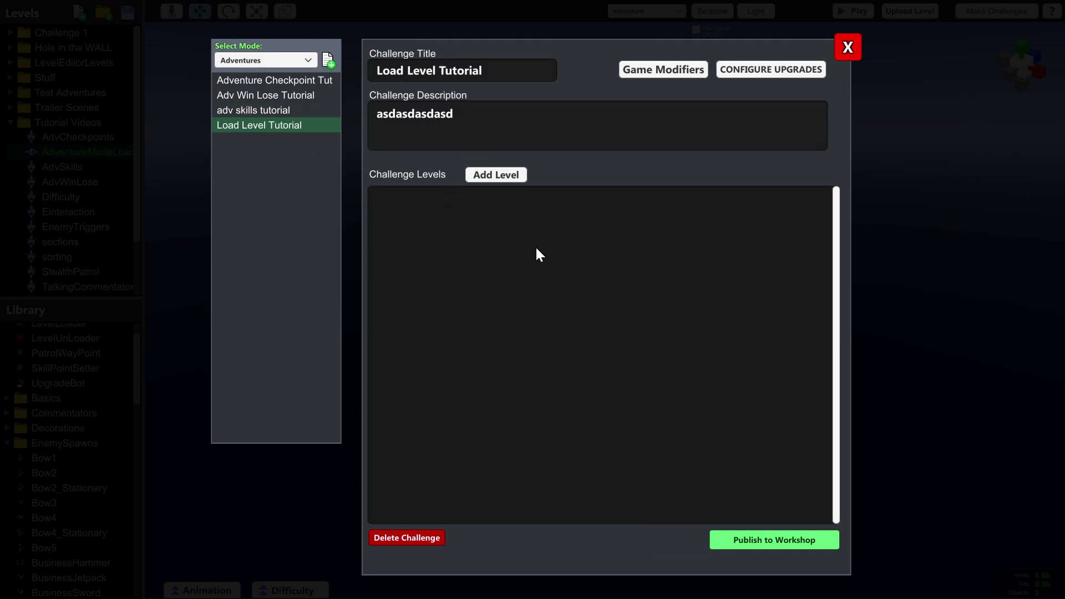
Add AdvSkills and Adventure Mode Loading Level to the challenge and close the challenge maker
click(495, 173)
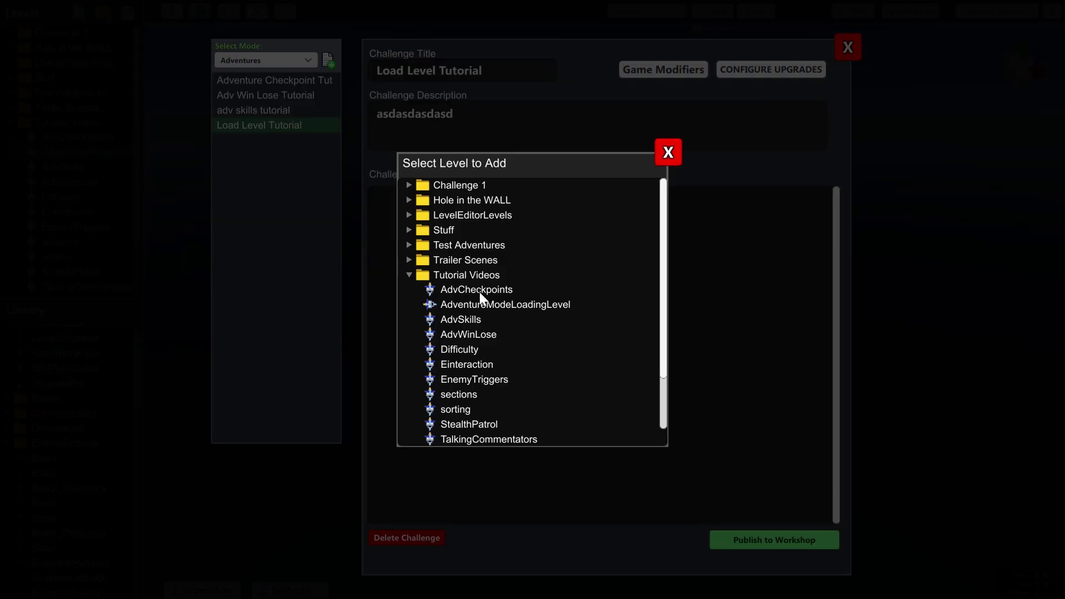
click(463, 320)
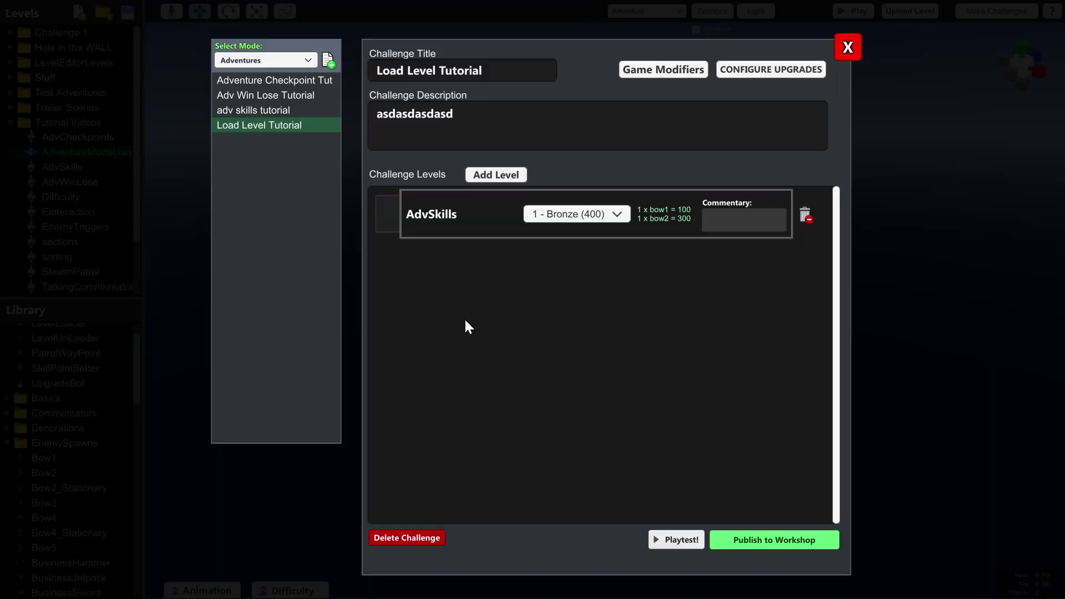
click(490, 172)
click(493, 308)
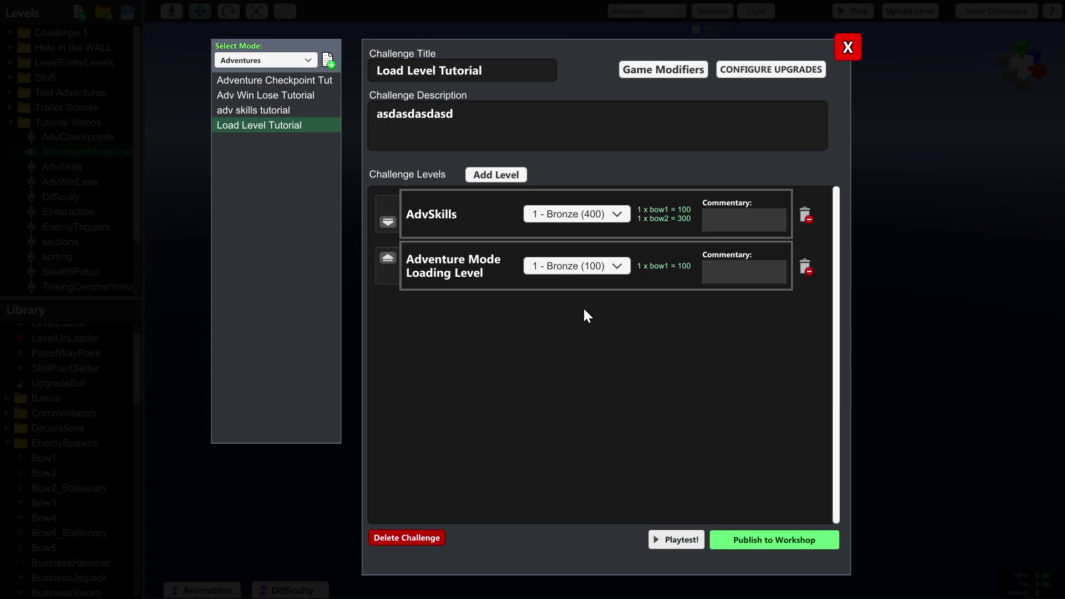
key(Escape)
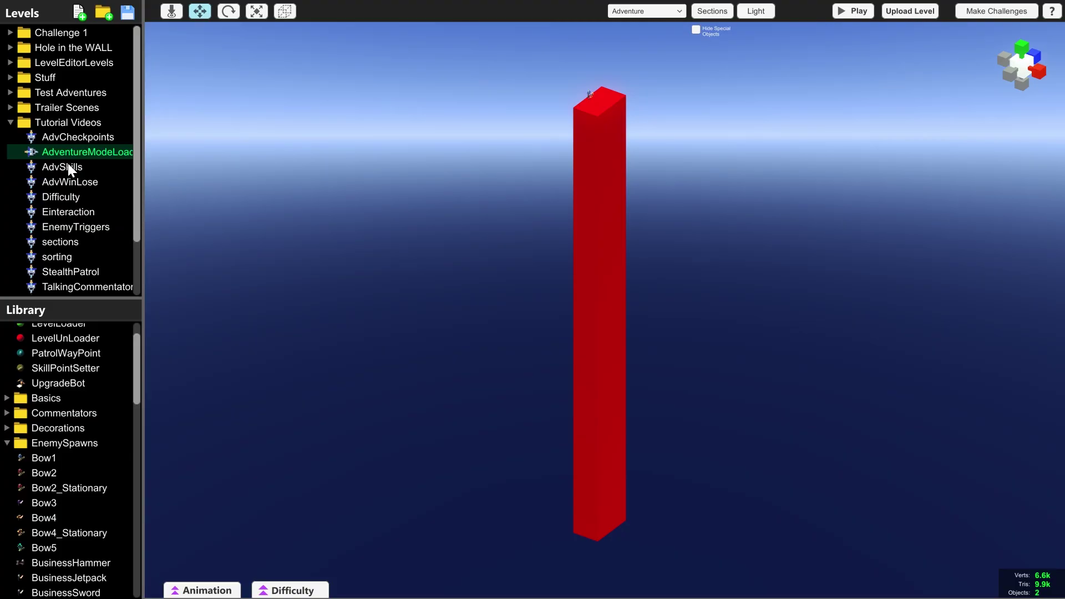
In AdvSkills, set the LevelLoader's Level ID to Adventure Mode Loading Level and nudge it along Z
click(62, 167)
scroll(432, 398, up, 3)
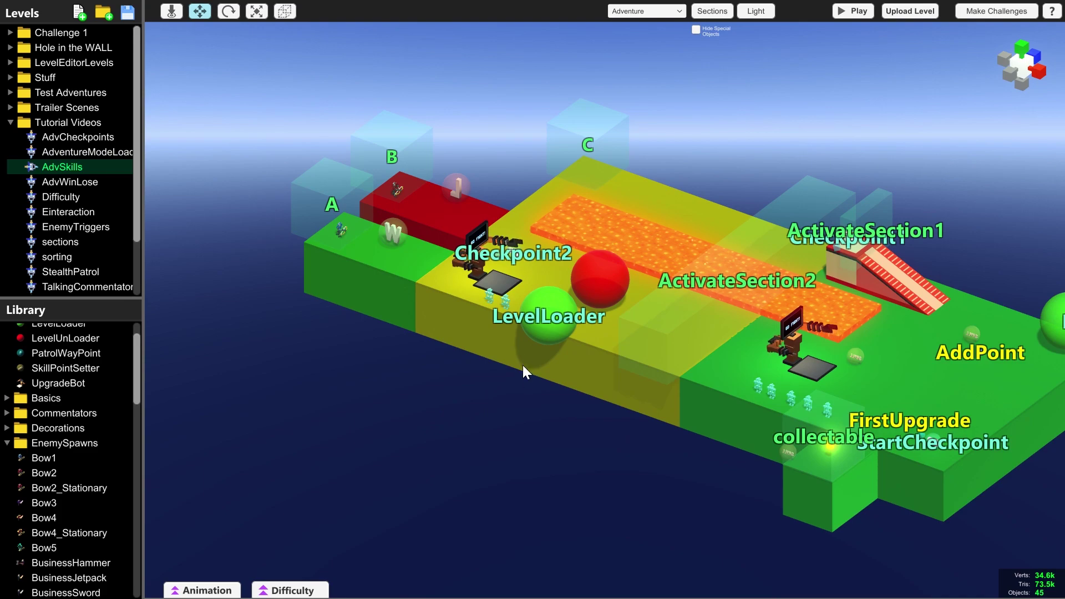
scroll(539, 312, up, 2)
click(512, 327)
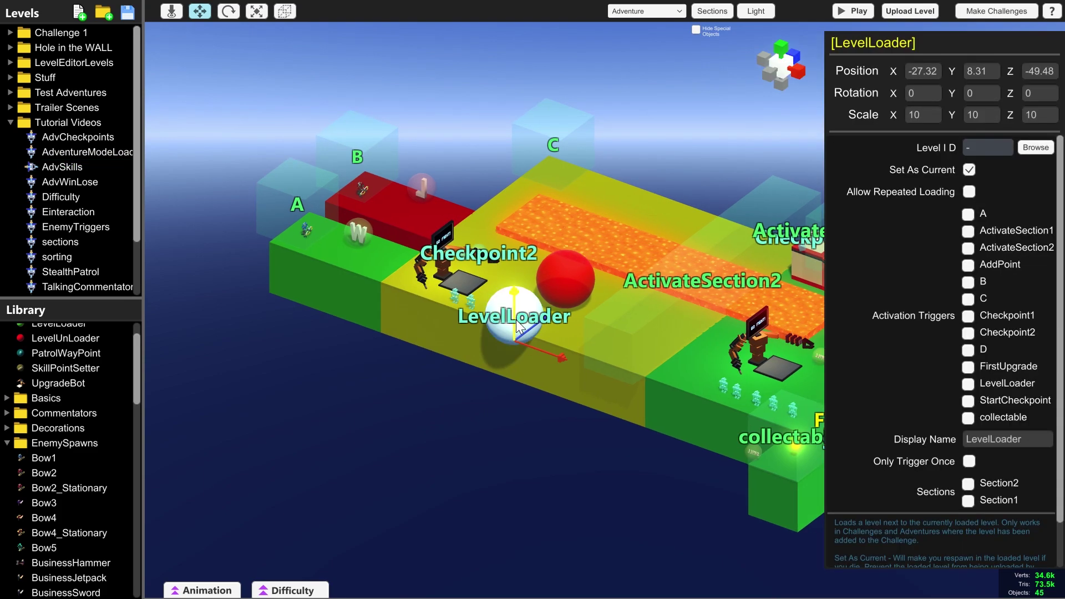
click(996, 441)
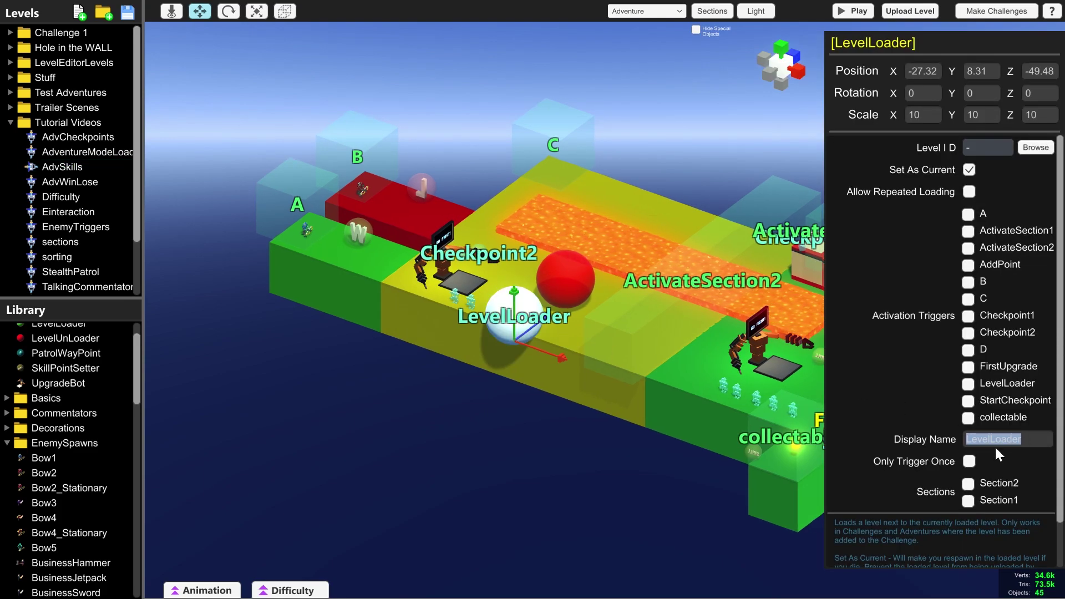
click(1032, 147)
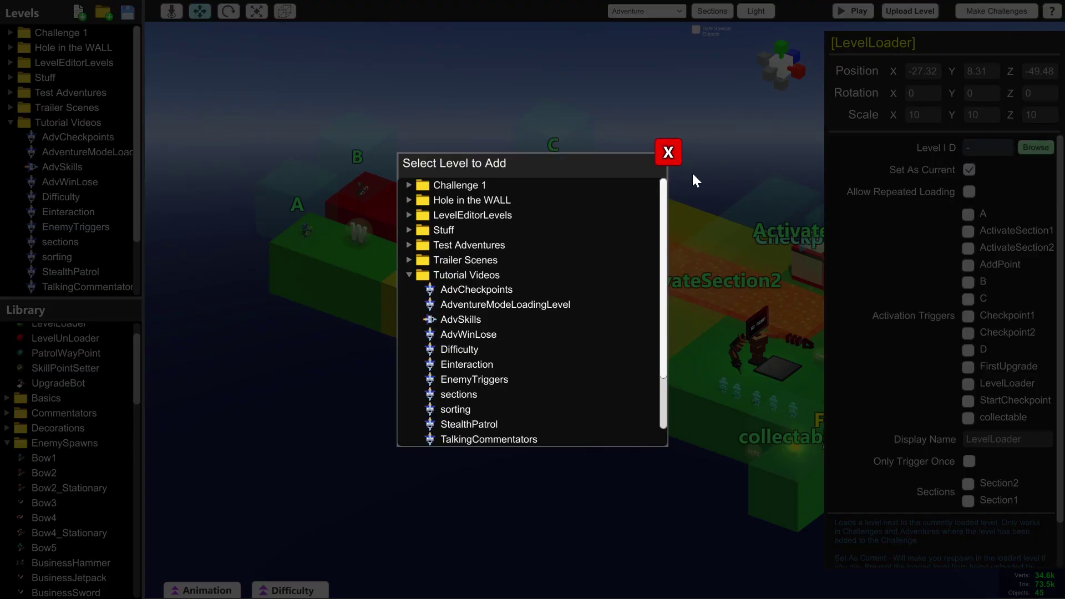
click(471, 303)
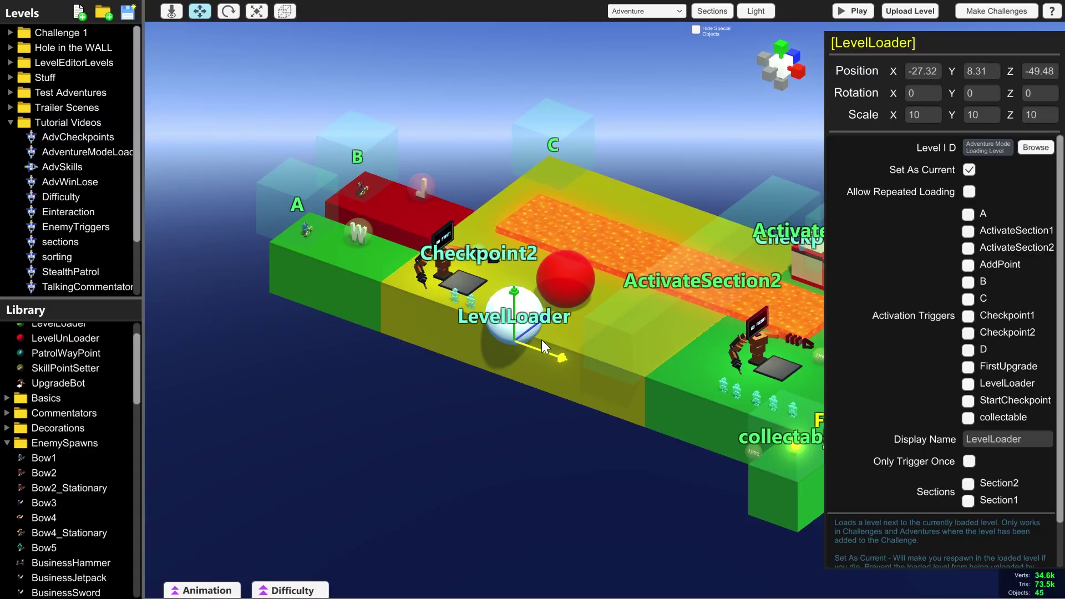
drag(541, 340, 534, 354)
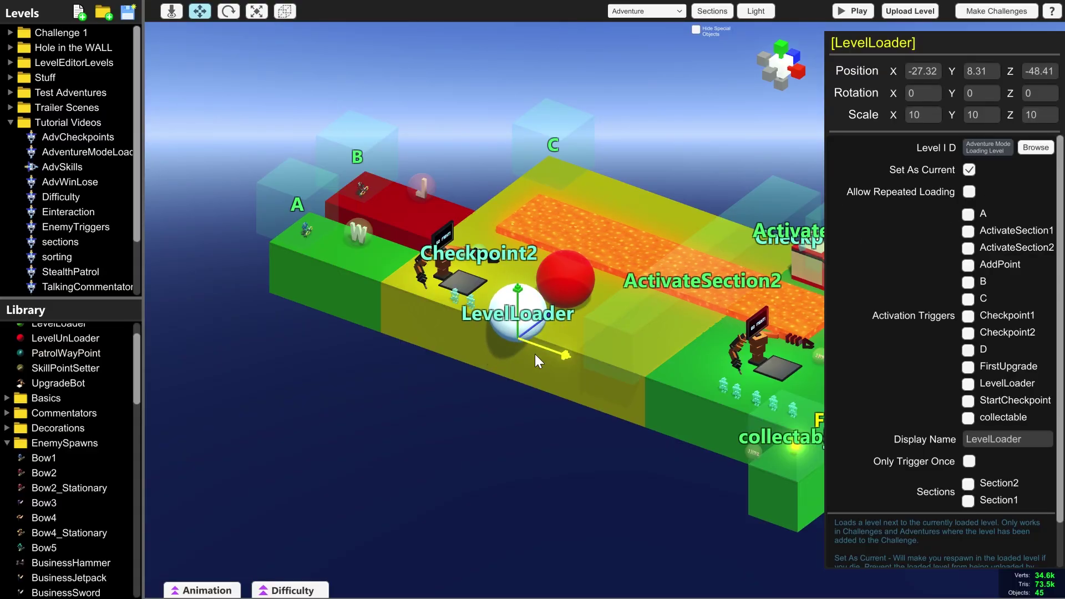
scroll(81, 366, up, 2)
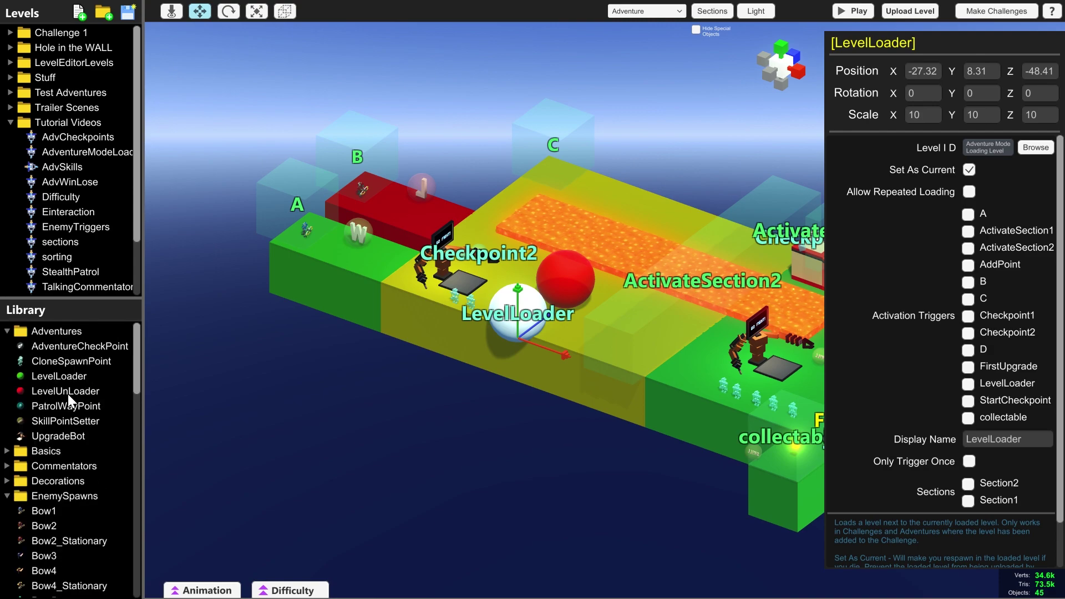
Add then delete an extra loader sphere, reselect the LevelLoader, and orbit toward the D sphere
drag(59, 376, 646, 206)
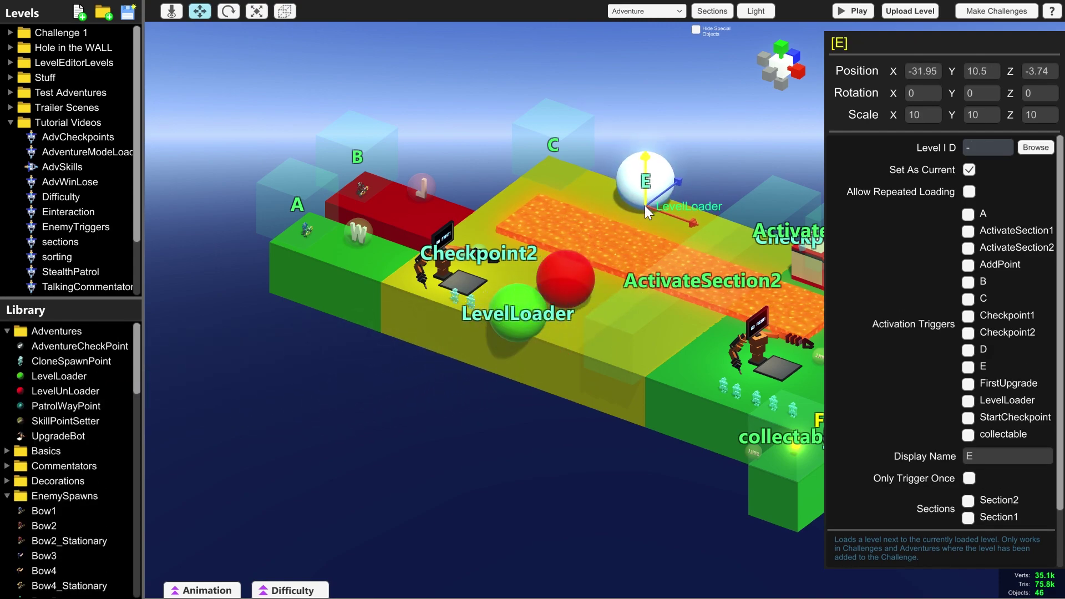
key(Delete)
click(620, 319)
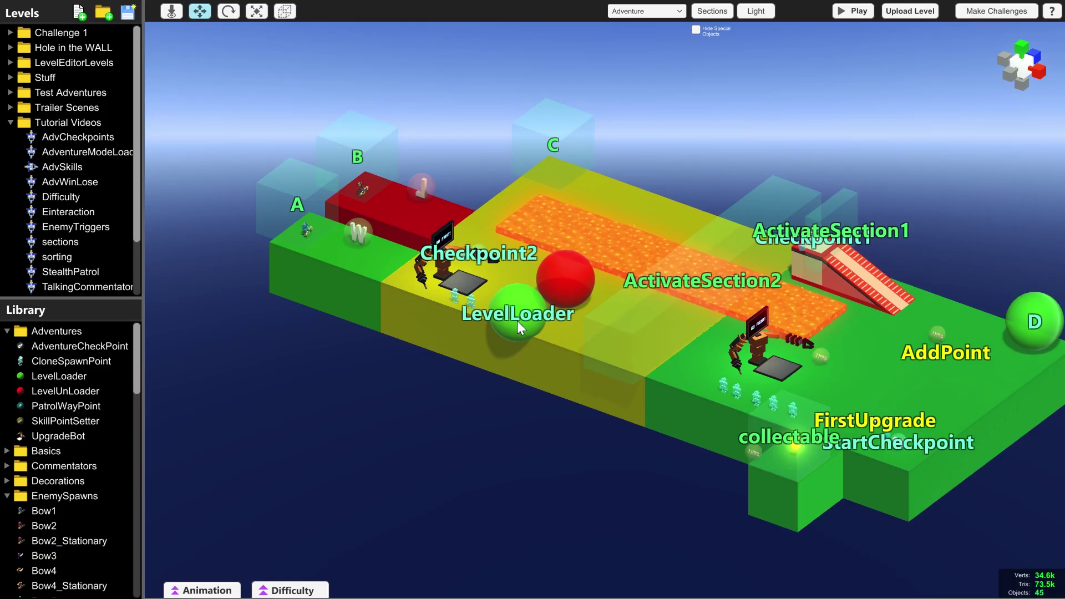
click(516, 320)
middle_drag(421, 476, 777, 349)
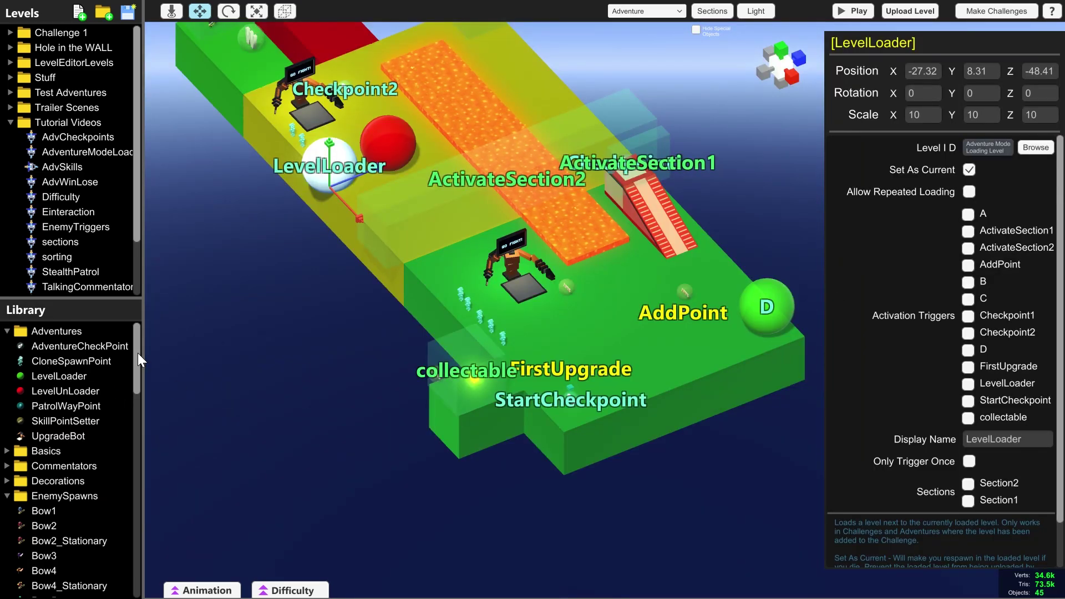
drag(138, 352, 152, 565)
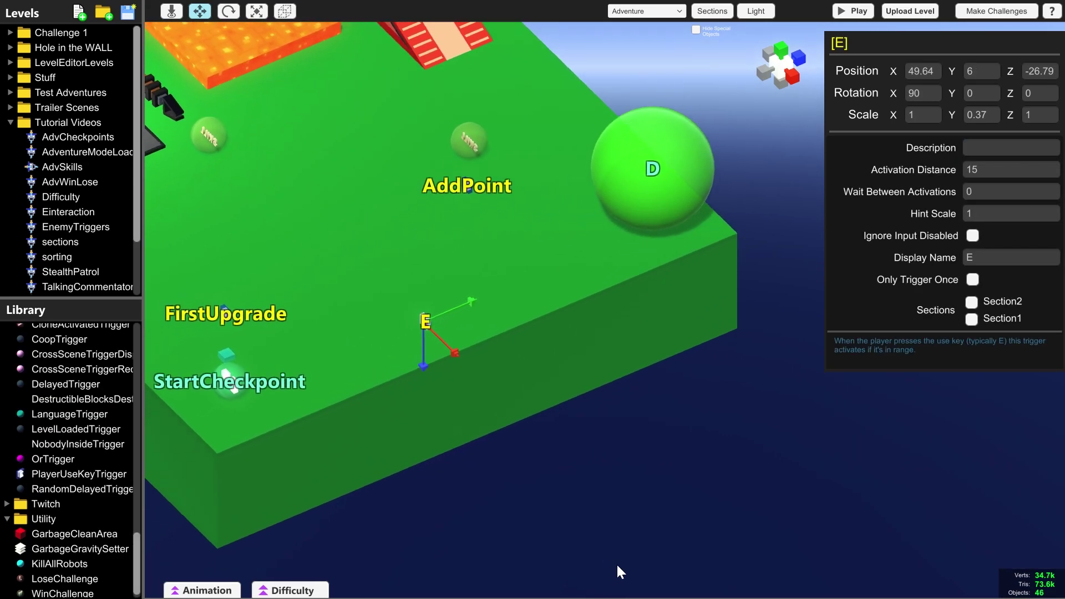
middle_drag(617, 563, 753, 505)
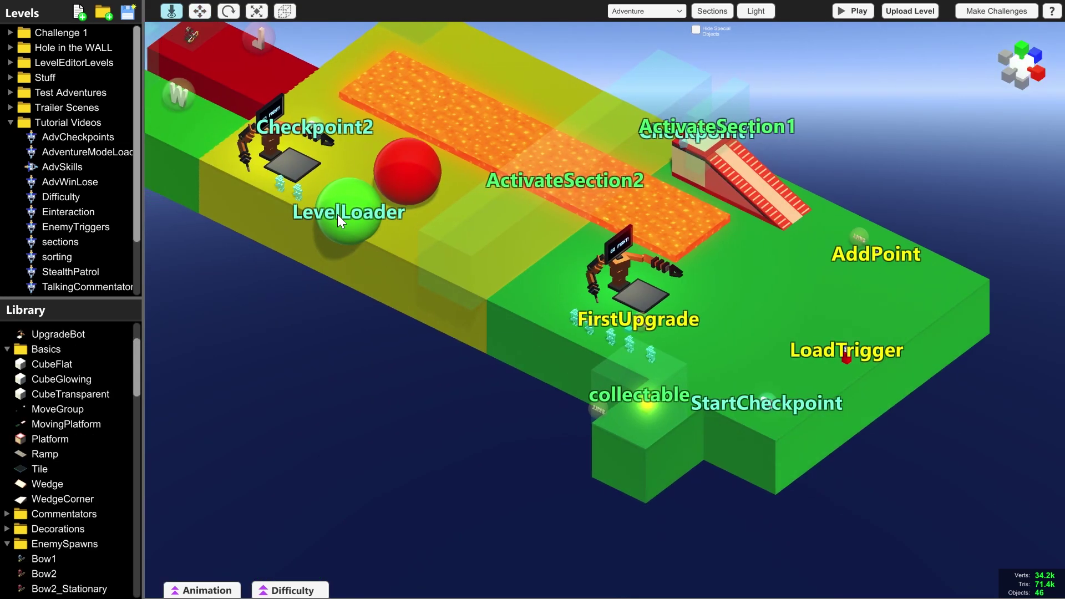
Playtest from the LevelLoader, walk the robot toward the red pillar, then select the unloader sphere
click(366, 224)
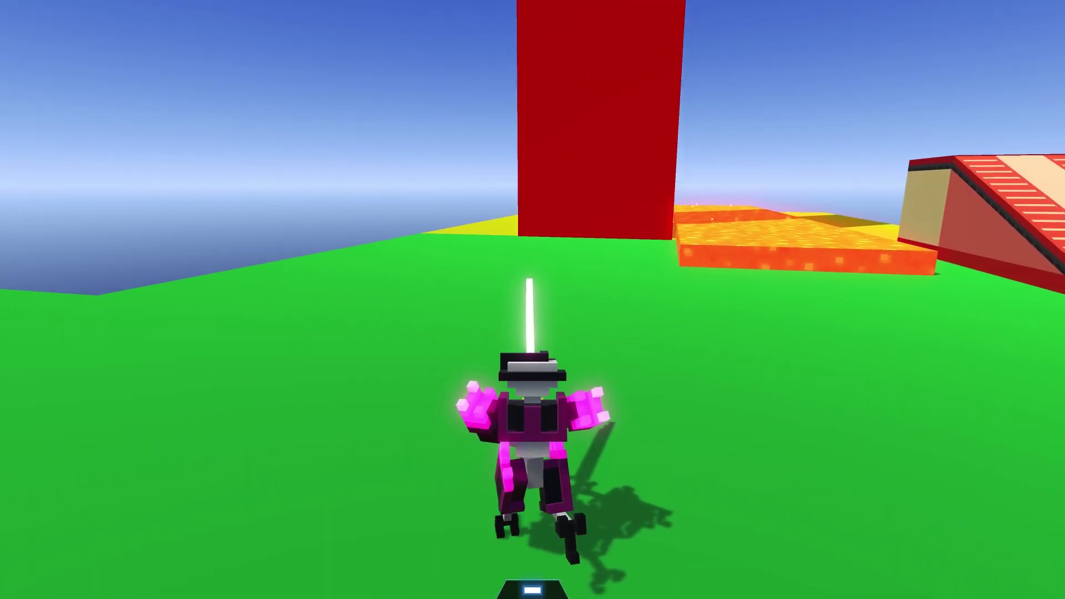
key(w)
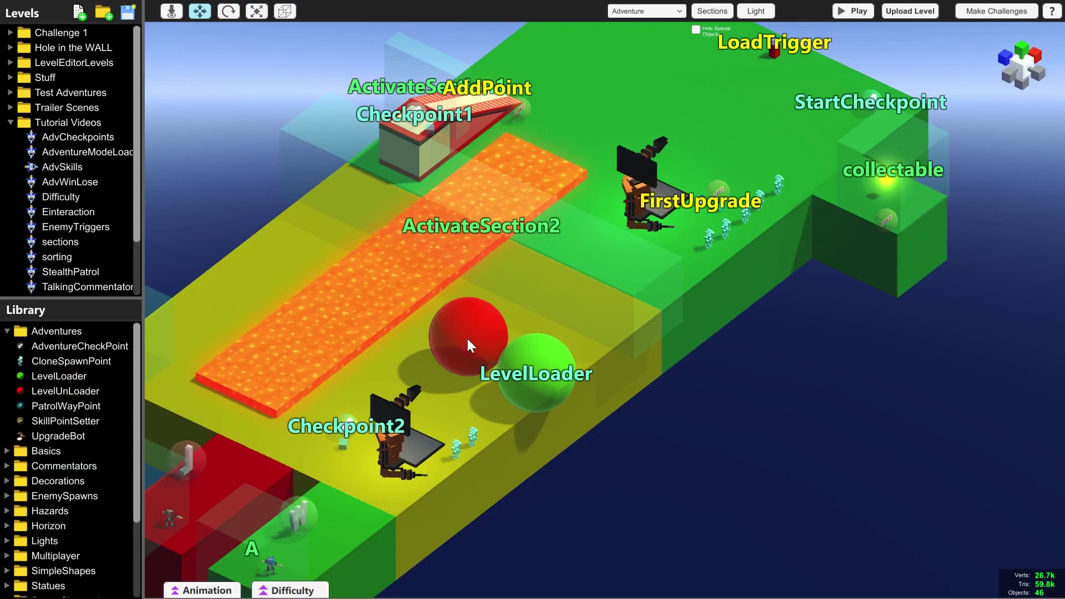
click(467, 339)
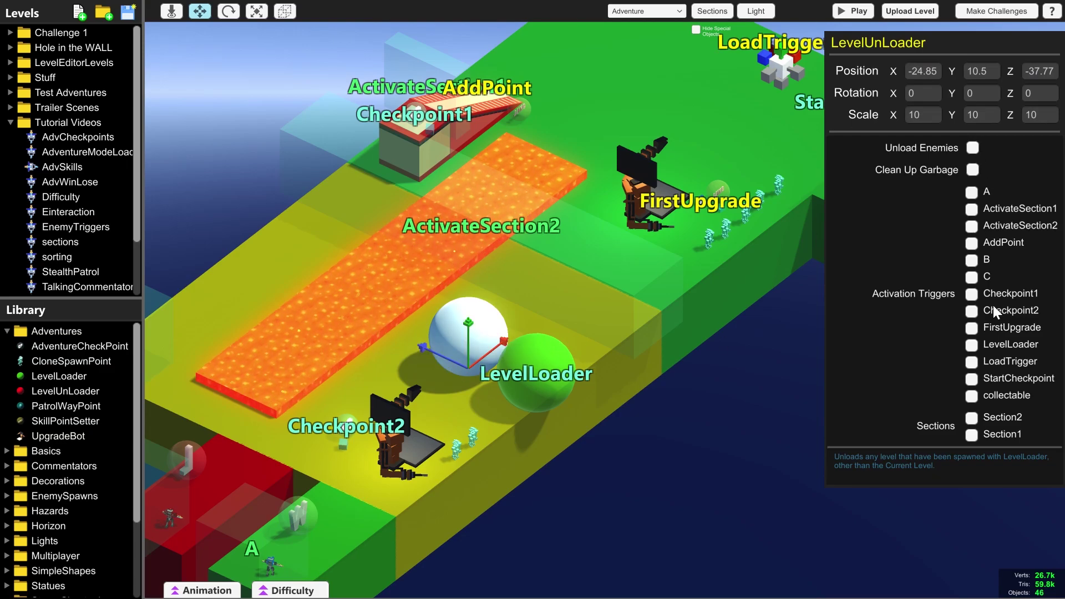
Tick Unload under the LevelUnLoader sphere's Activation Triggers
click(538, 382)
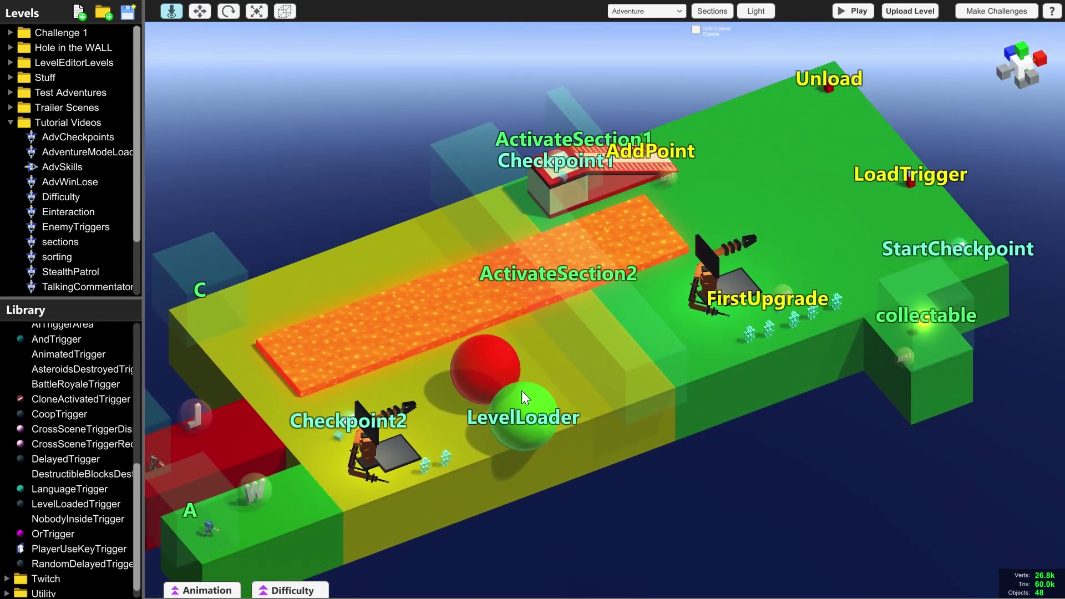
click(493, 372)
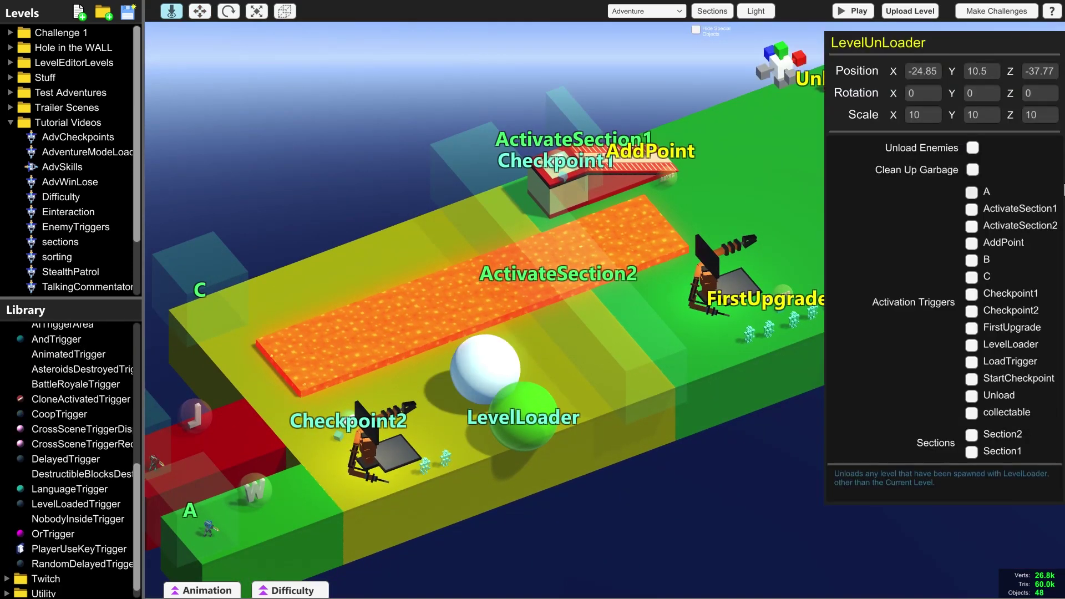
click(970, 396)
Move the unloader beside the Unload trigger and the LevelLoader beside the LoadTrigger
key(w)
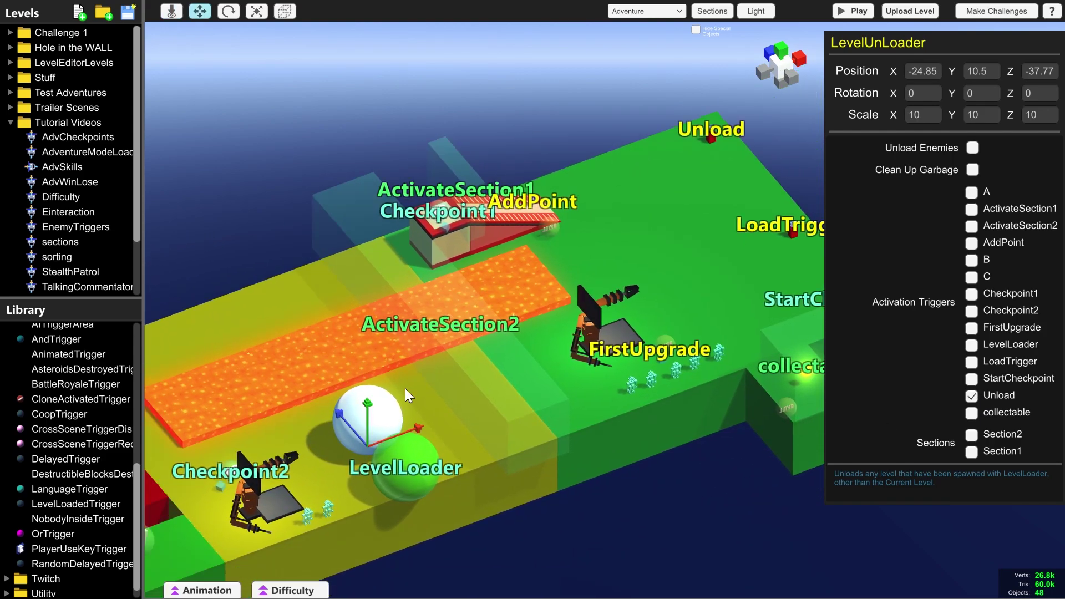
mouse_move(411, 430)
mouse_down()
mouse_move(687, 354)
mouse_move(557, 247)
mouse_up()
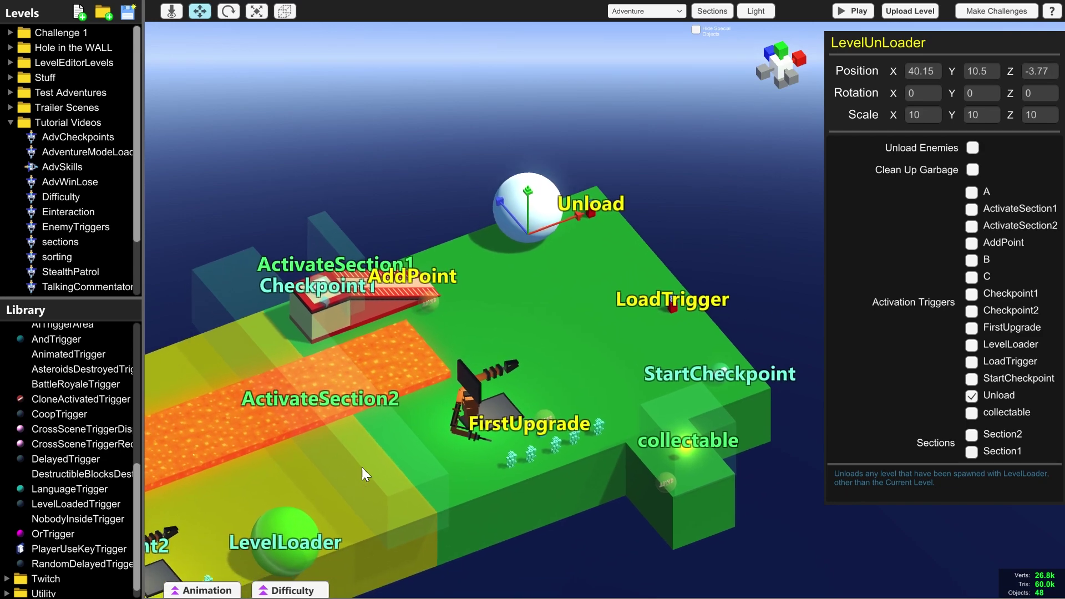
click(333, 495)
mouse_move(349, 503)
mouse_down()
mouse_move(735, 329)
mouse_move(742, 231)
mouse_up()
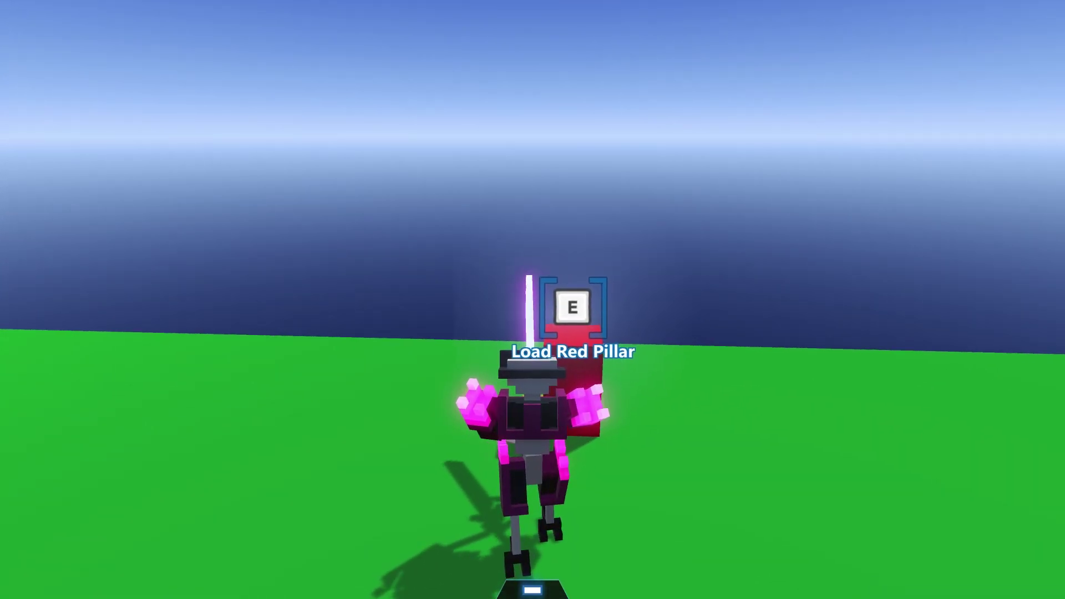
In the playtest, load the red pillar level, unload it, and exit back to the editor
key(e)
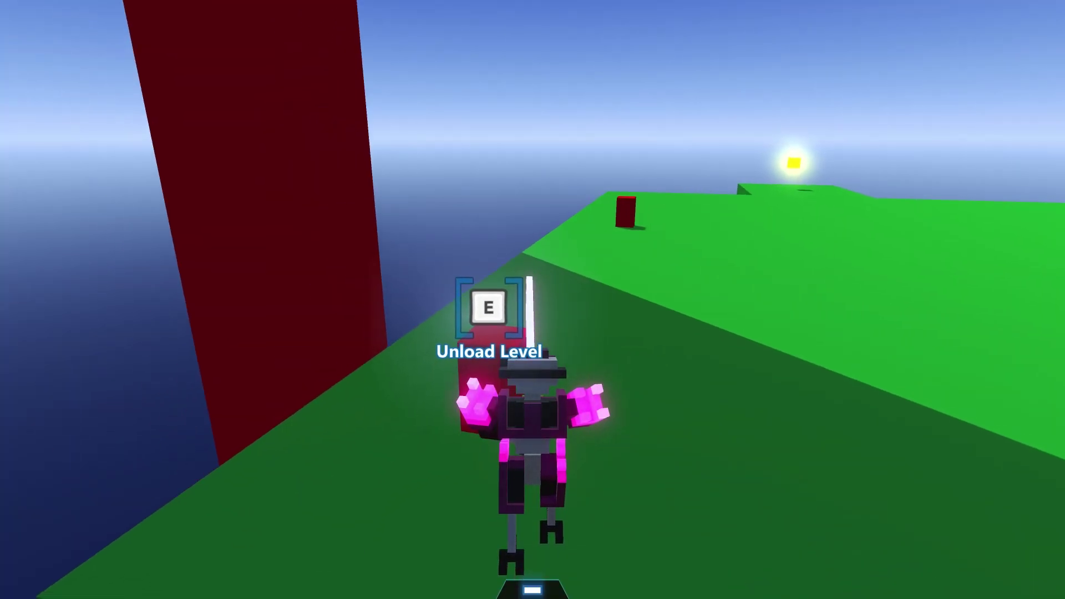
key(e)
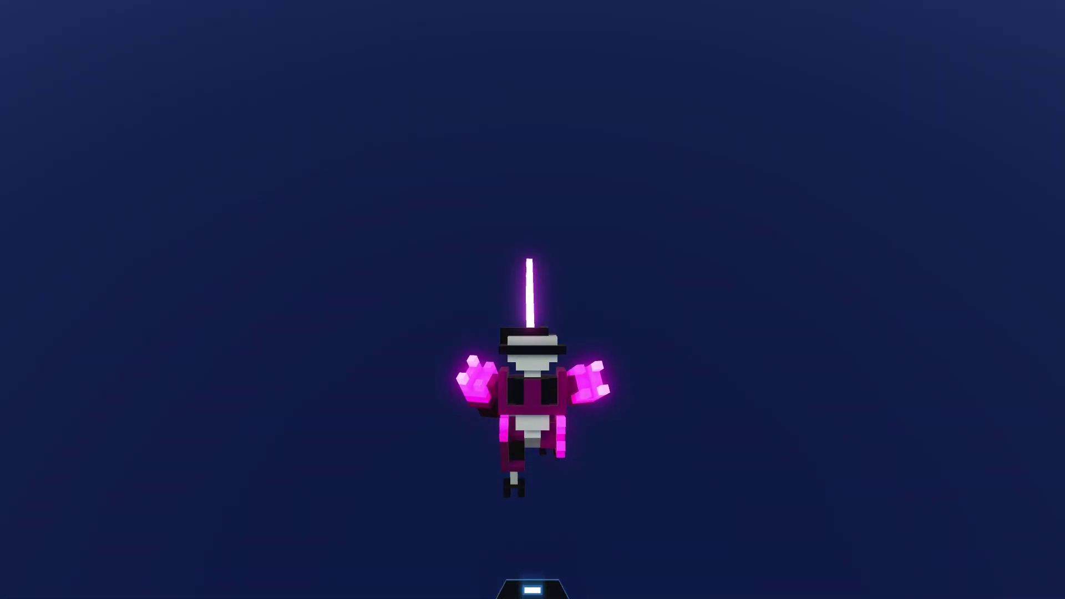
key(Escape)
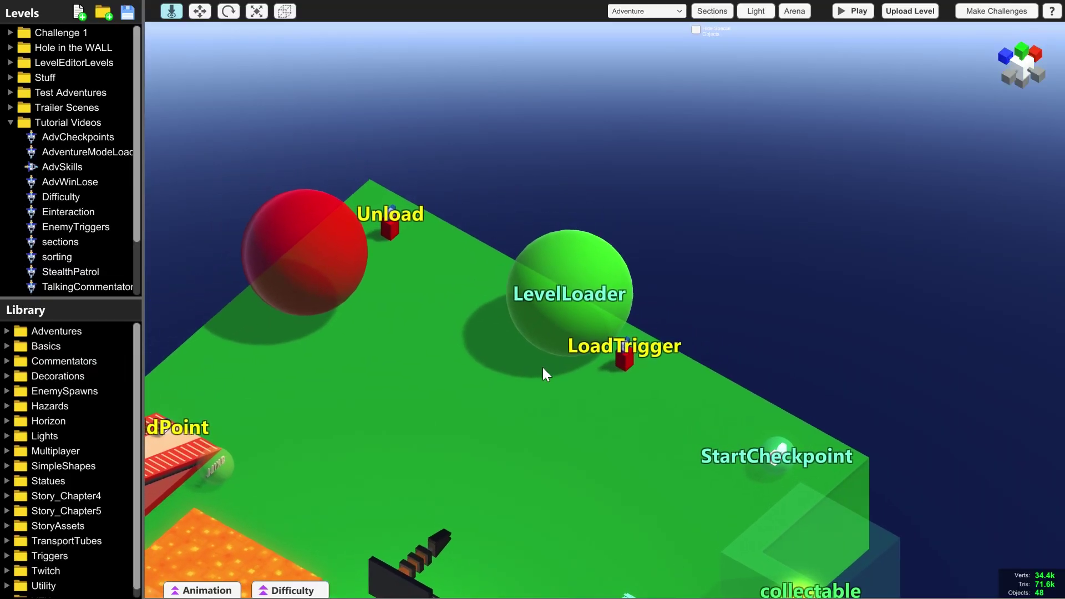
Select the LevelLoader sphere, after checking the unloader sphere and ground, so Set As Current is ticked
click(600, 310)
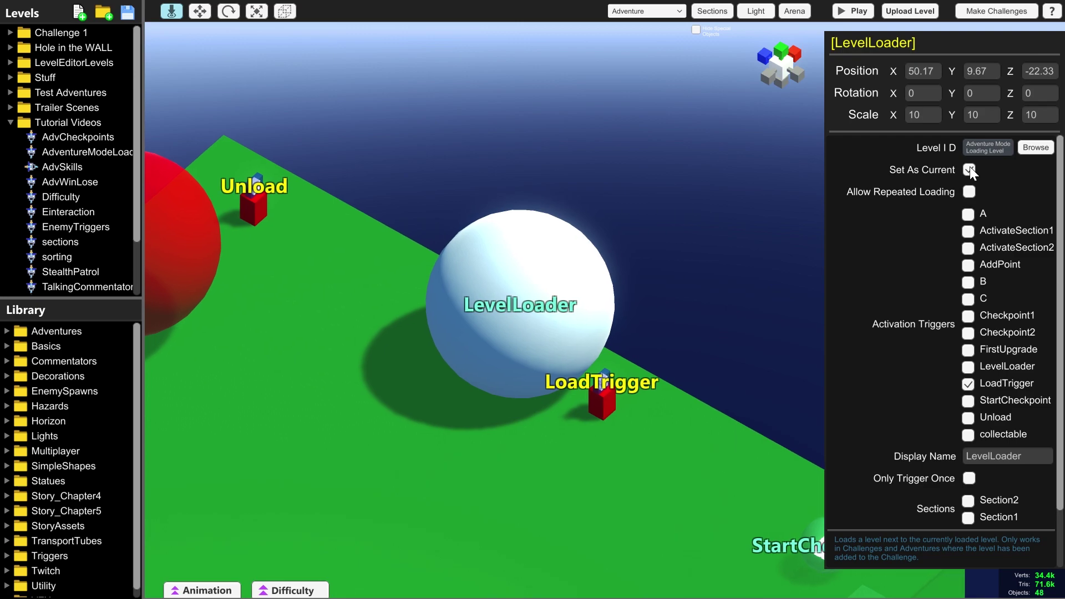
click(290, 242)
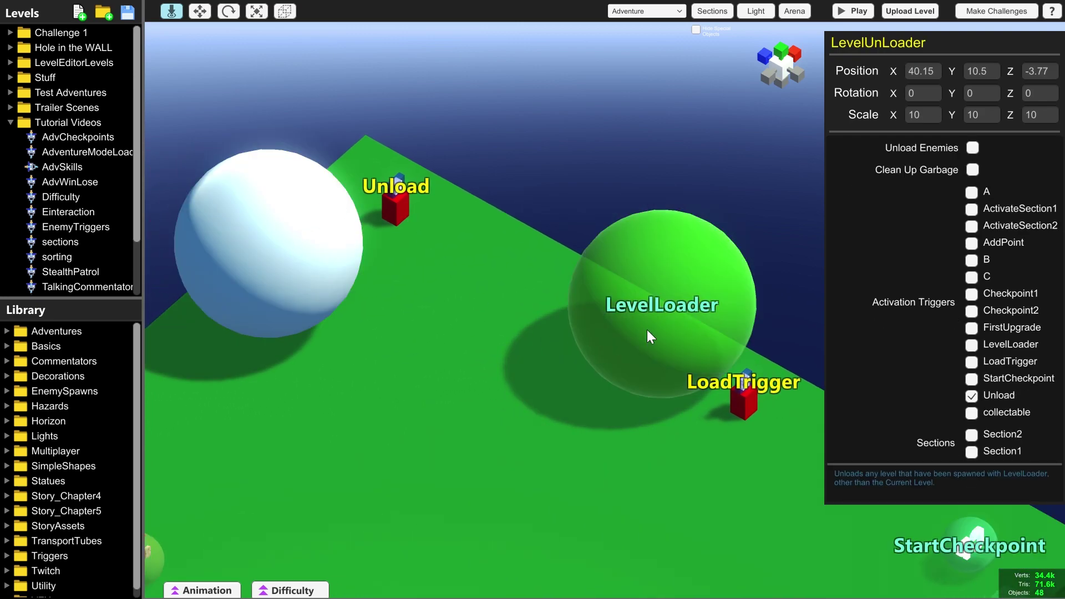
click(628, 328)
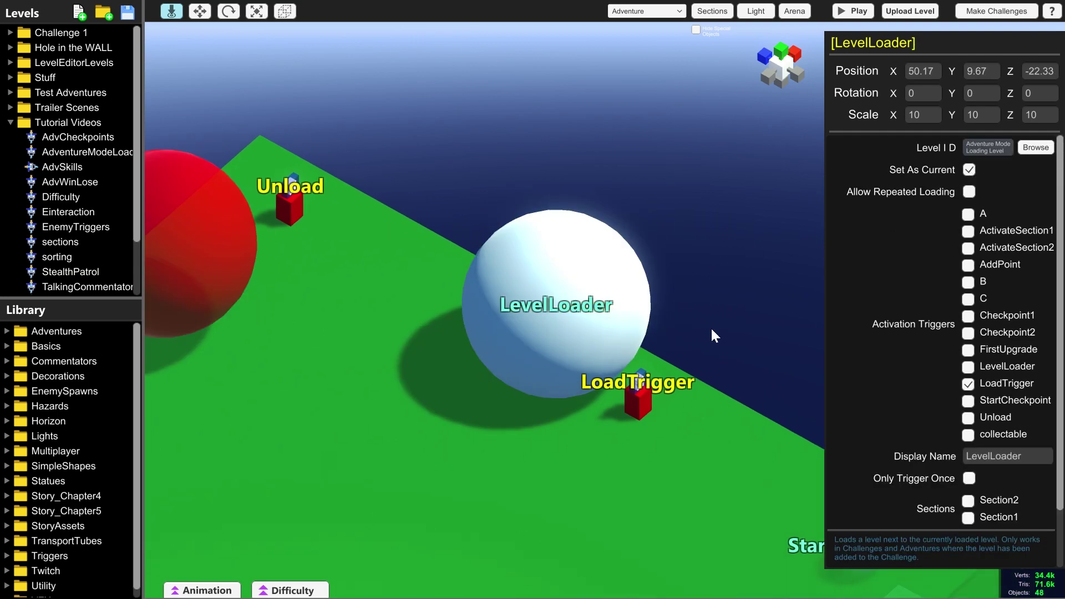
scroll(443, 446, down, 3)
click(544, 420)
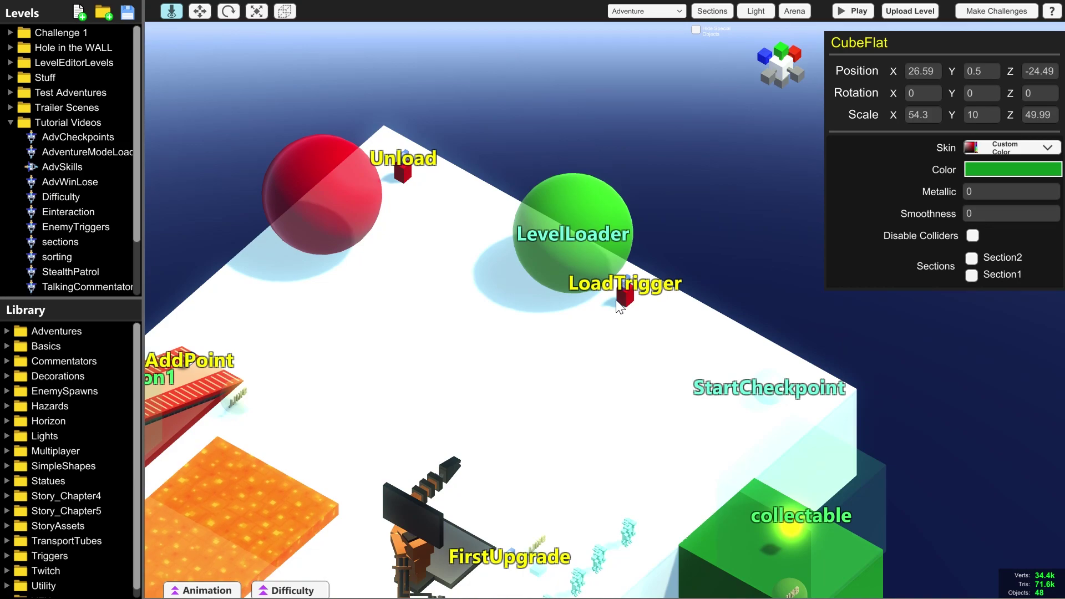
scroll(541, 350, up, 2)
scroll(561, 352, up, 2)
click(562, 353)
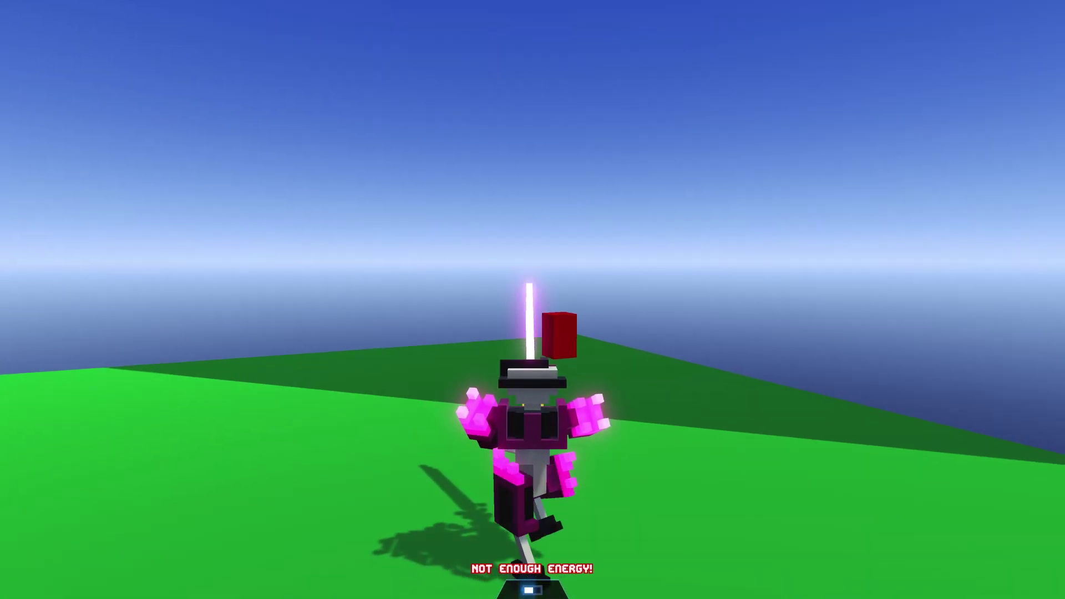
In the playtest, walk the robot across the green platform to the Unload Level button
key(w)
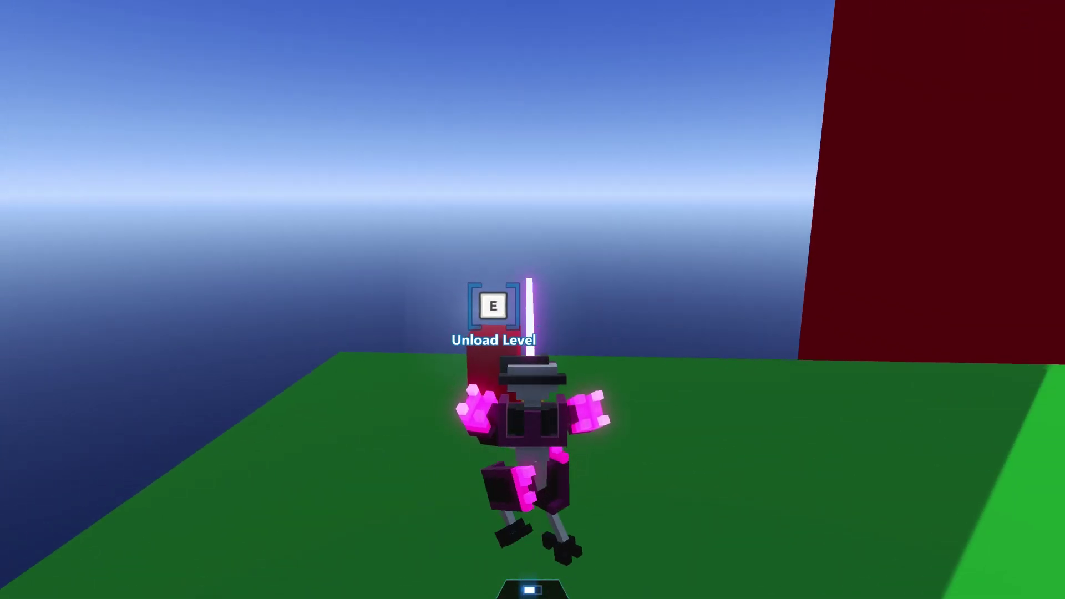
key(w)
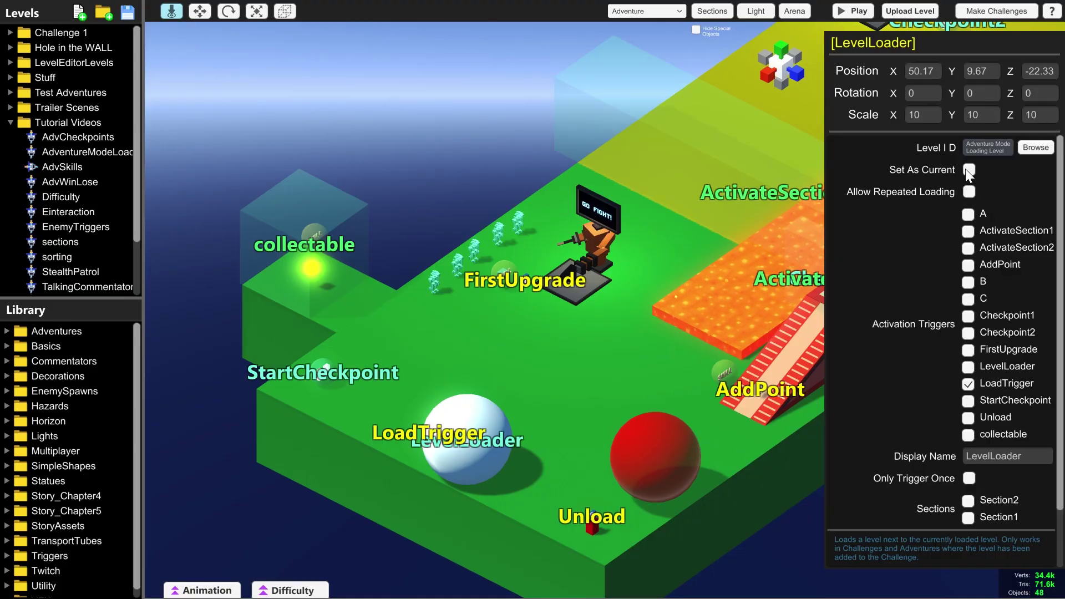
click(990, 13)
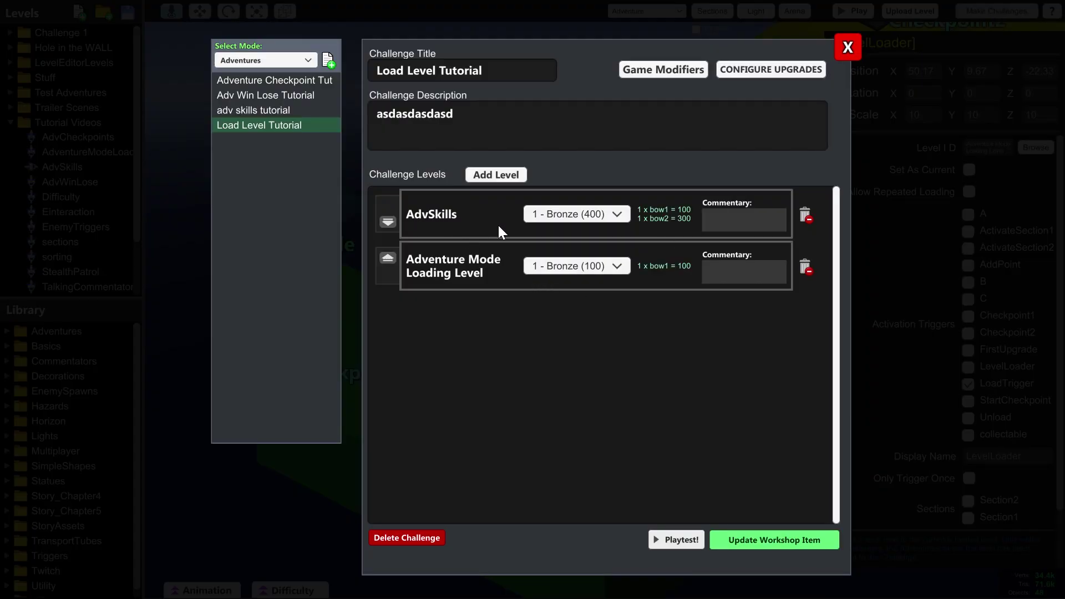
scroll(463, 238, up, 2)
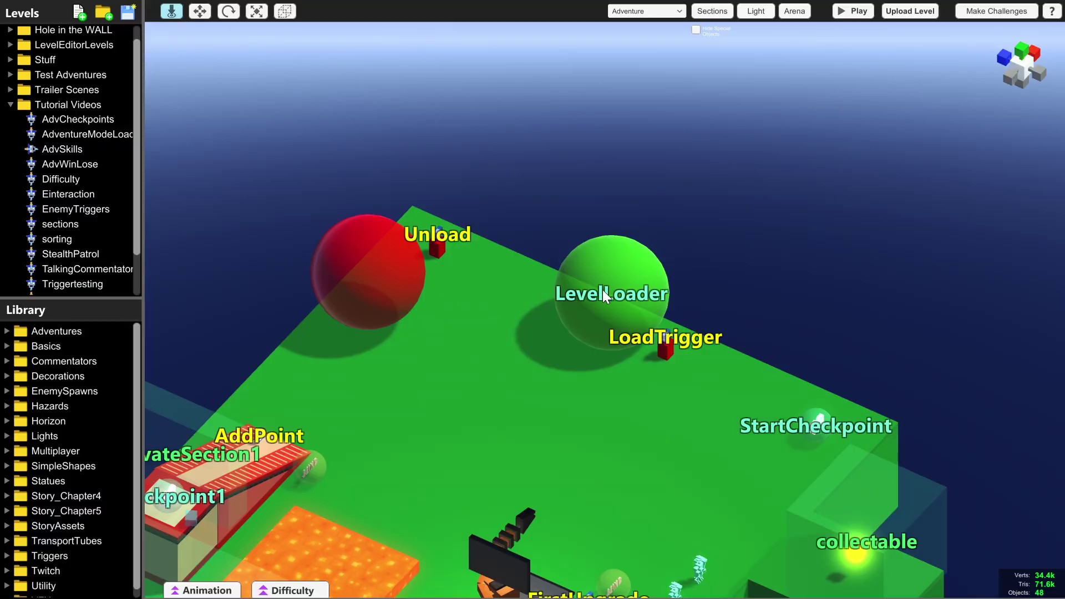
click(602, 292)
click(394, 278)
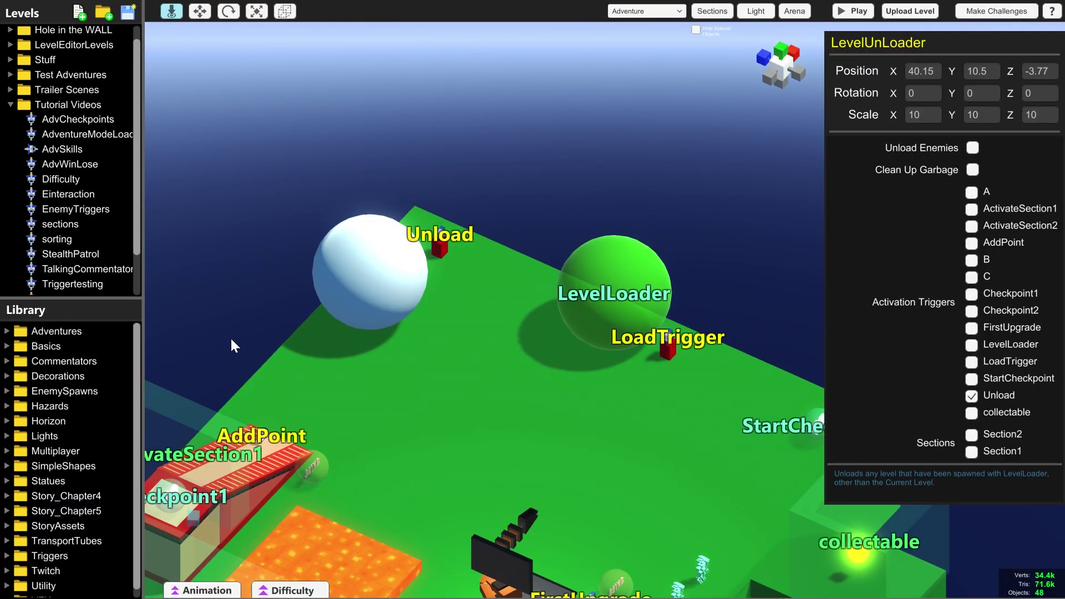
mouse_move(231, 344)
right_down()
mouse_move(530, 362)
mouse_move(559, 354)
mouse_move(654, 191)
right_up()
click(654, 191)
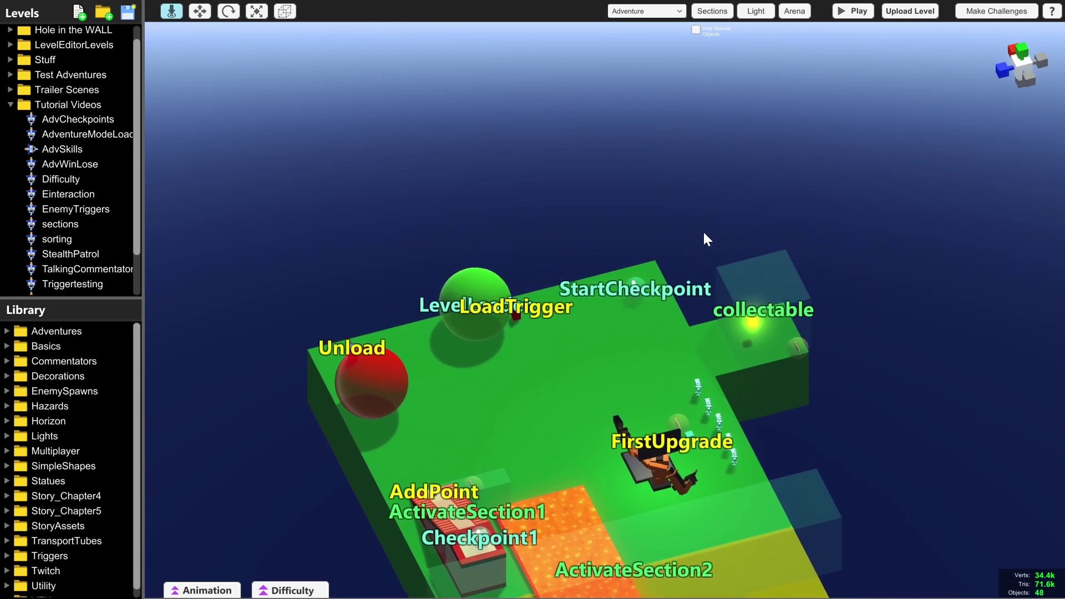